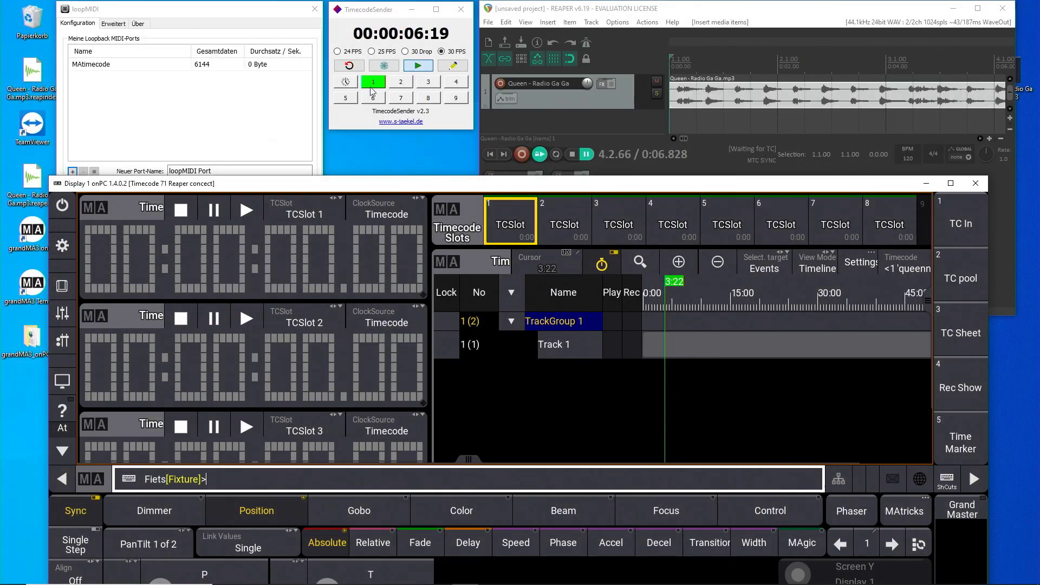
- Restart TimecodeSender at 00:00:00 so grandMA3 TCSlot 1 and REAPER chase it
click(373, 84)
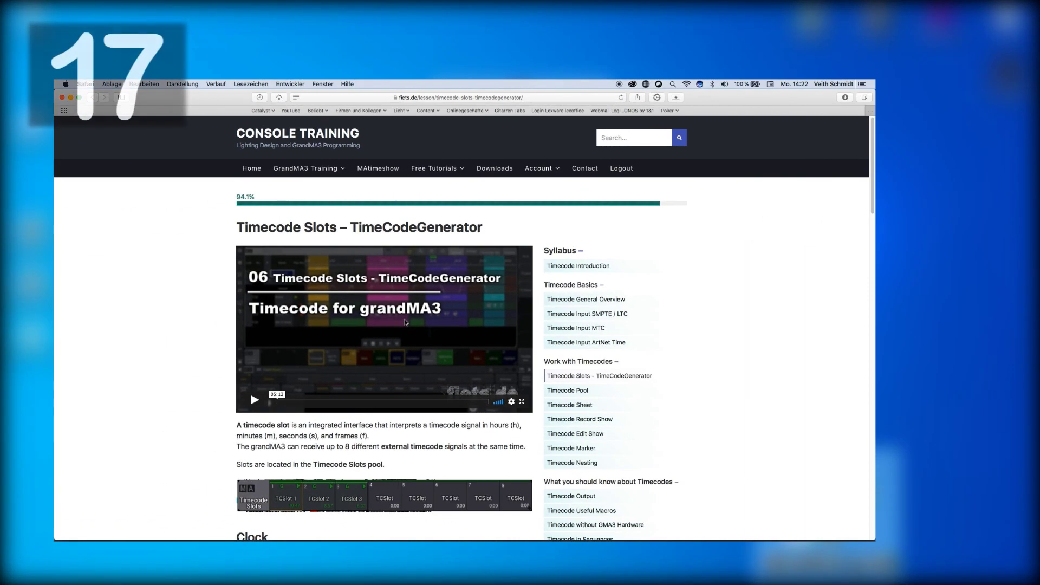
- Scroll through the Timecode Slots – TimeCodeGenerator lesson, then go to the display settings lesson
scroll(380, 288, down, 5)
scroll(380, 289, down, 20)
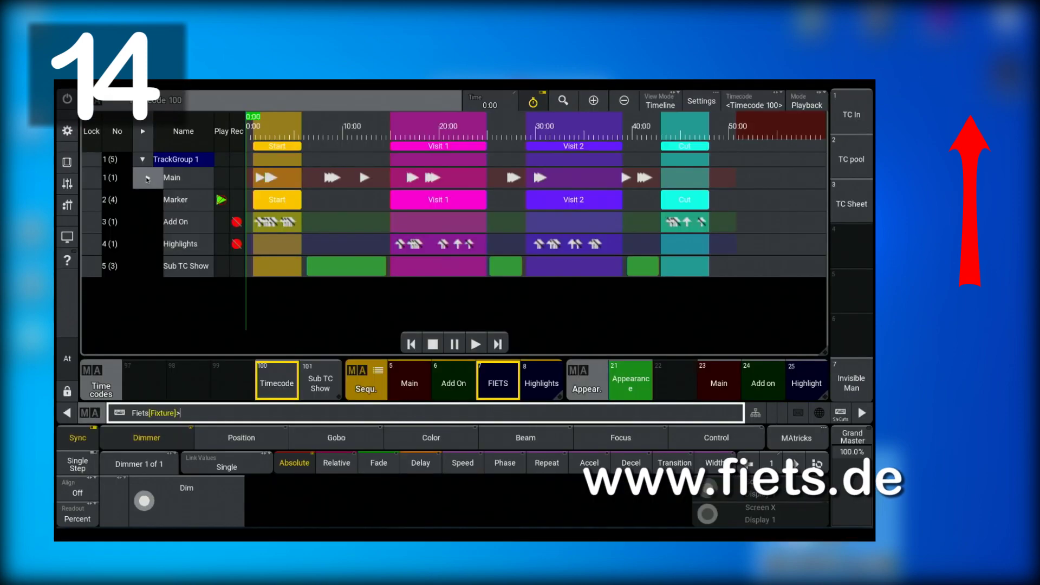
click(147, 178)
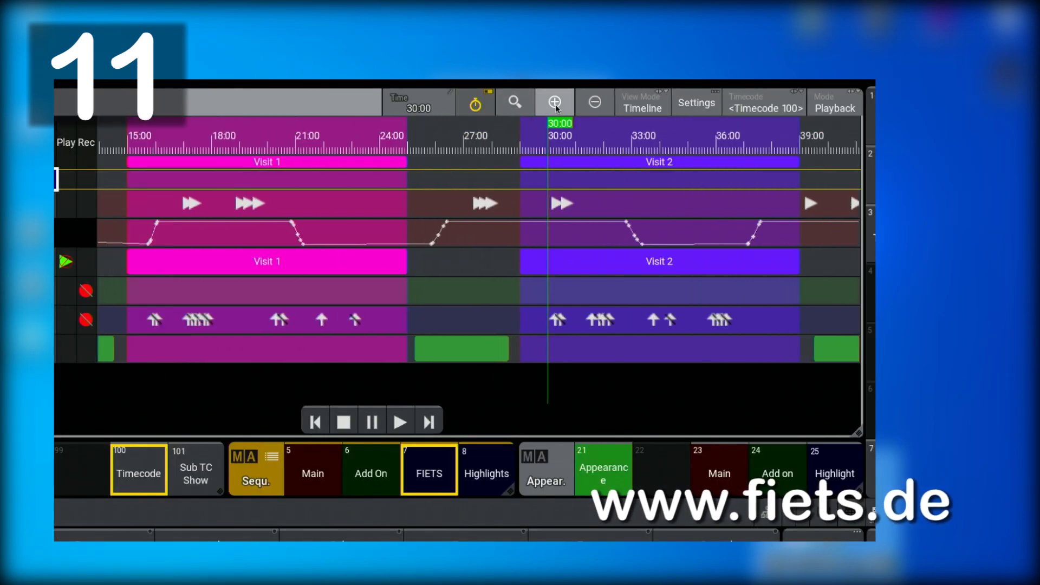
click(555, 103)
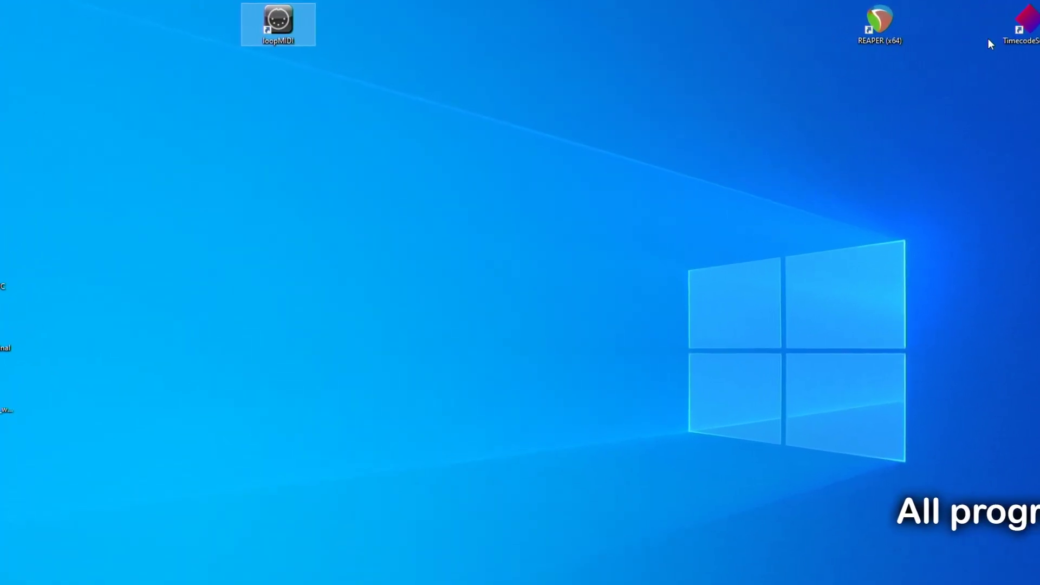
- Place the TimecodeSender shortcut, then REAPER (x64), to the right of loopMIDI on the desktop
drag(995, 21, 373, 23)
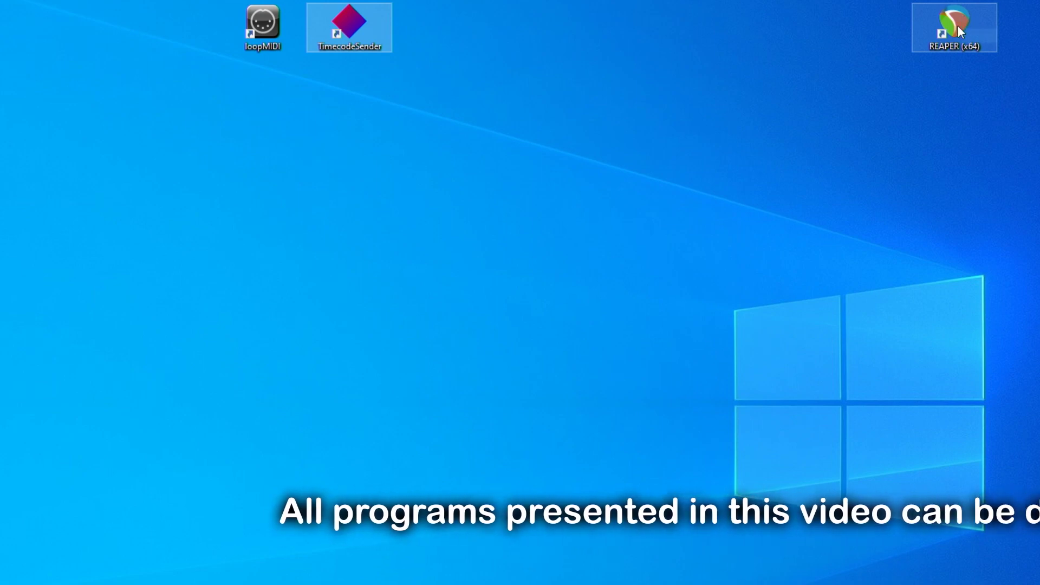
drag(962, 22, 458, 27)
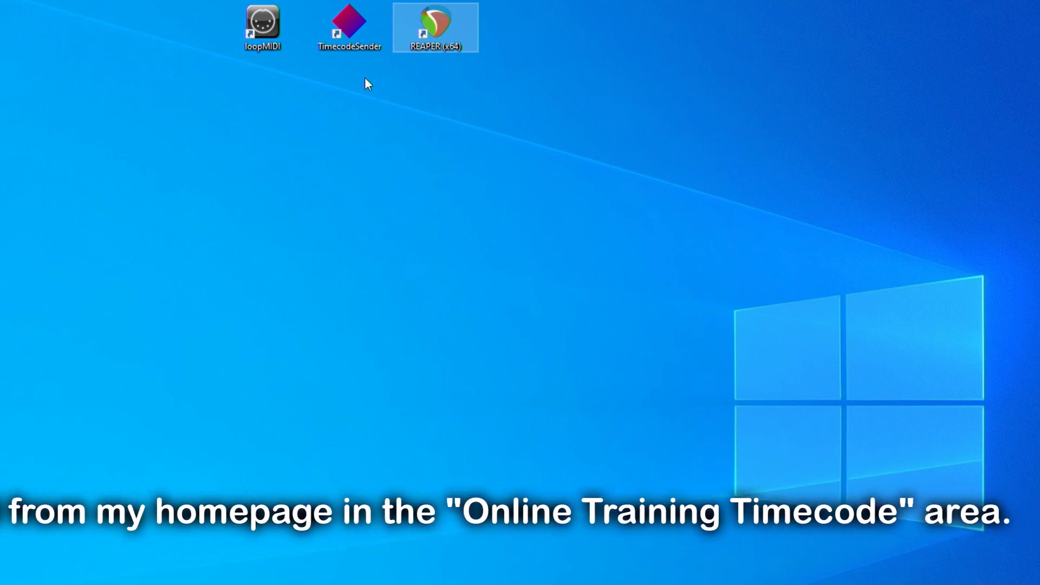
- Launch loopMIDI, add a loopback port named MAtimecode, and park the window top-left
double_click(269, 25)
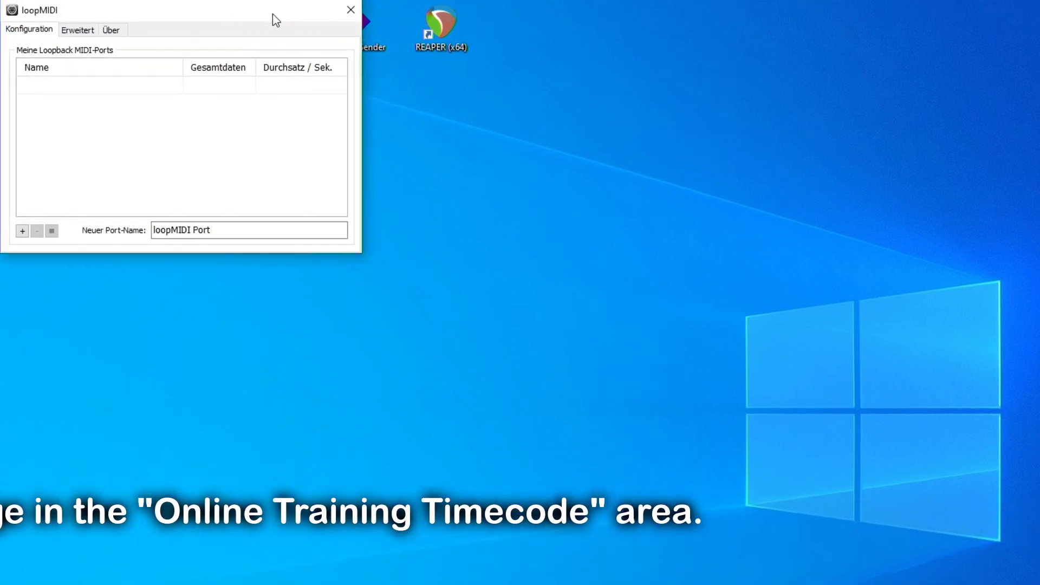
drag(272, 18, 537, 167)
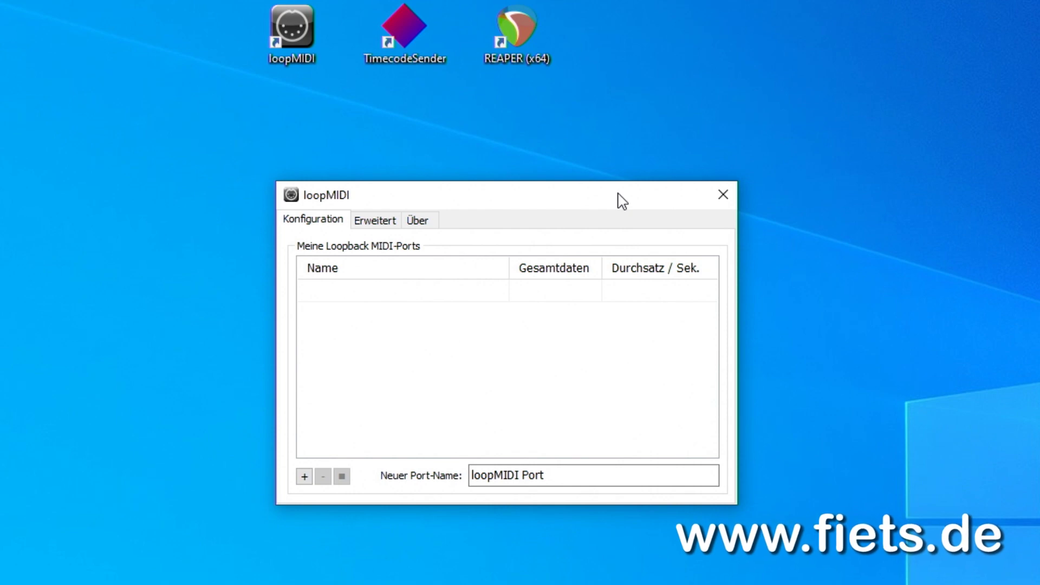
drag(569, 483, 439, 484)
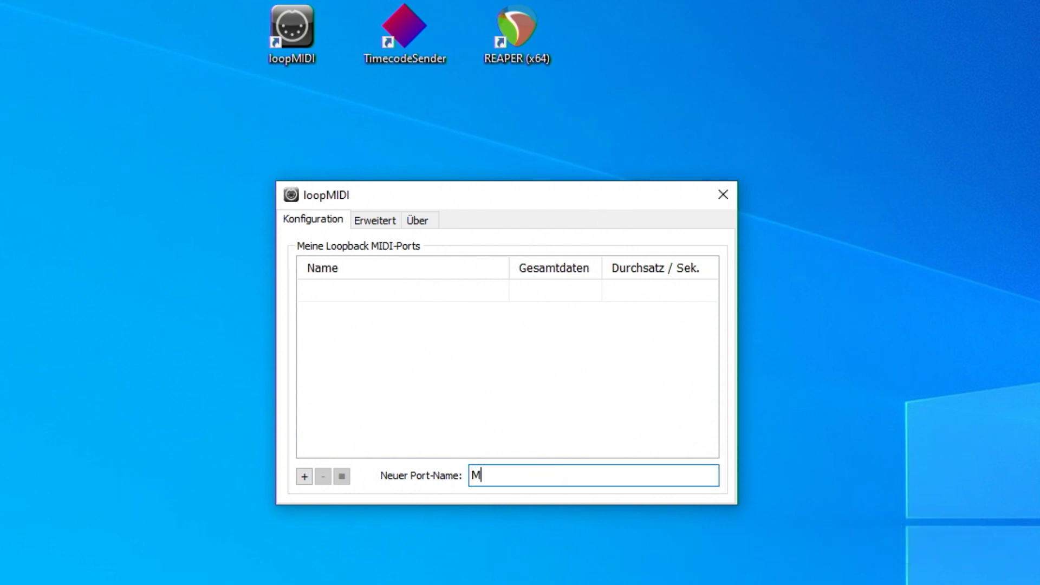
text(MAtimecode)
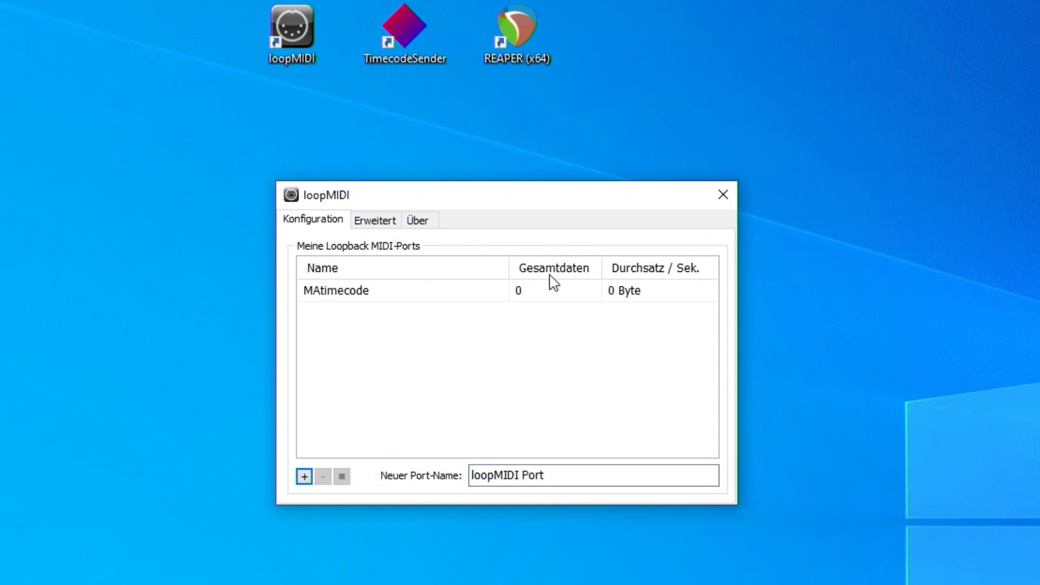
drag(639, 210, 288, 45)
drag(369, 48, 364, 27)
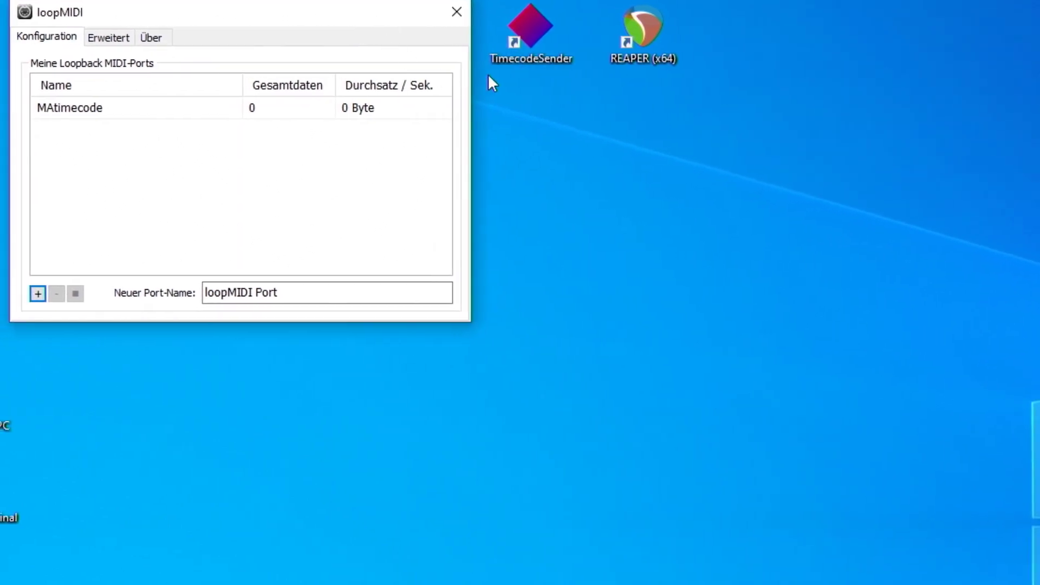
- Launch TimecodeSender beside loopMIDI and set its frame rate to 30 FPS
double_click(537, 15)
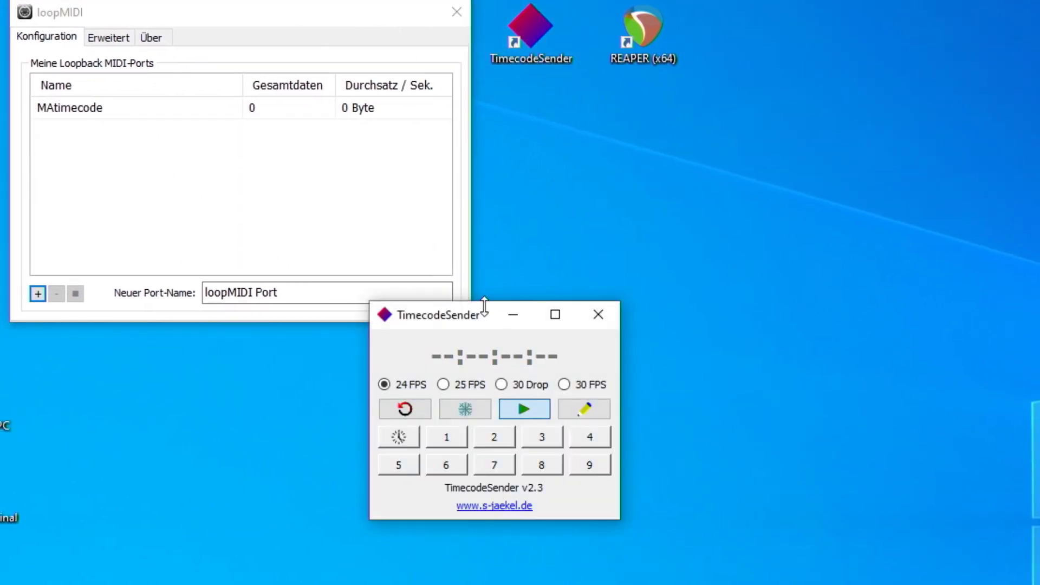
drag(457, 318, 575, 117)
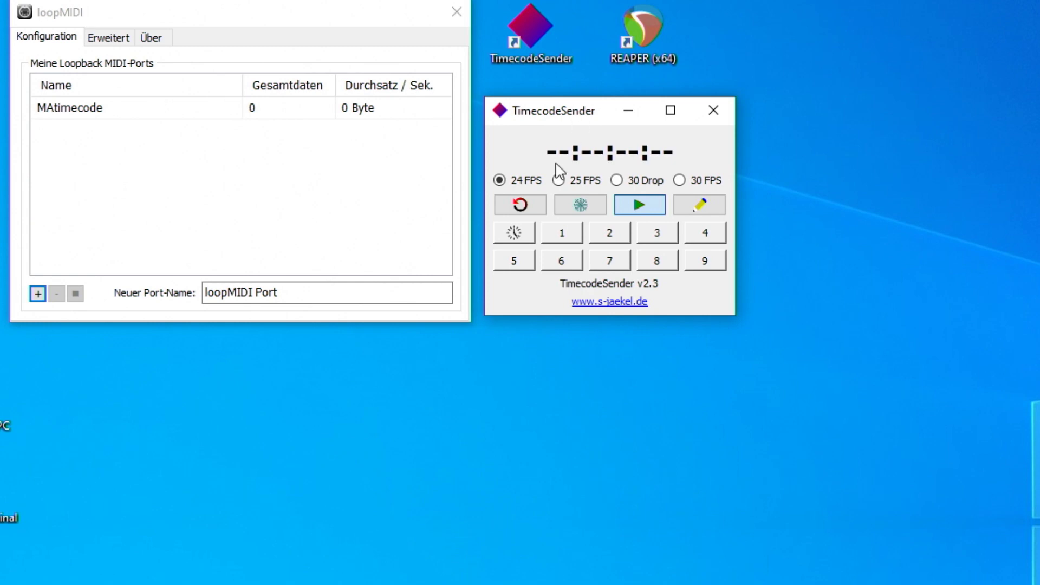
click(682, 182)
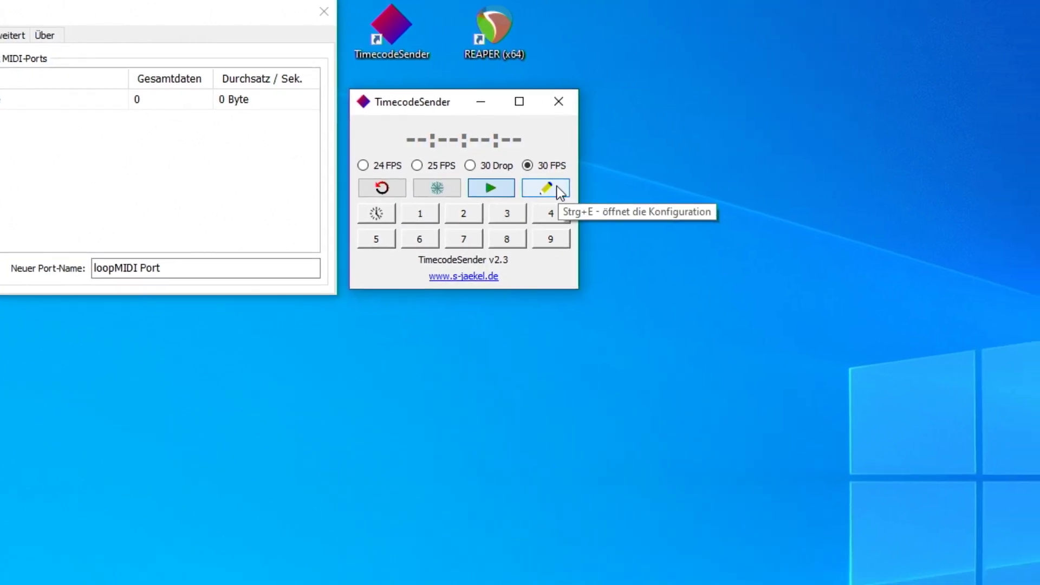
- Configure output: Art-Net to lo: 127.0.0.0, MIDI to MAtimecode as MTC Short Message
click(557, 187)
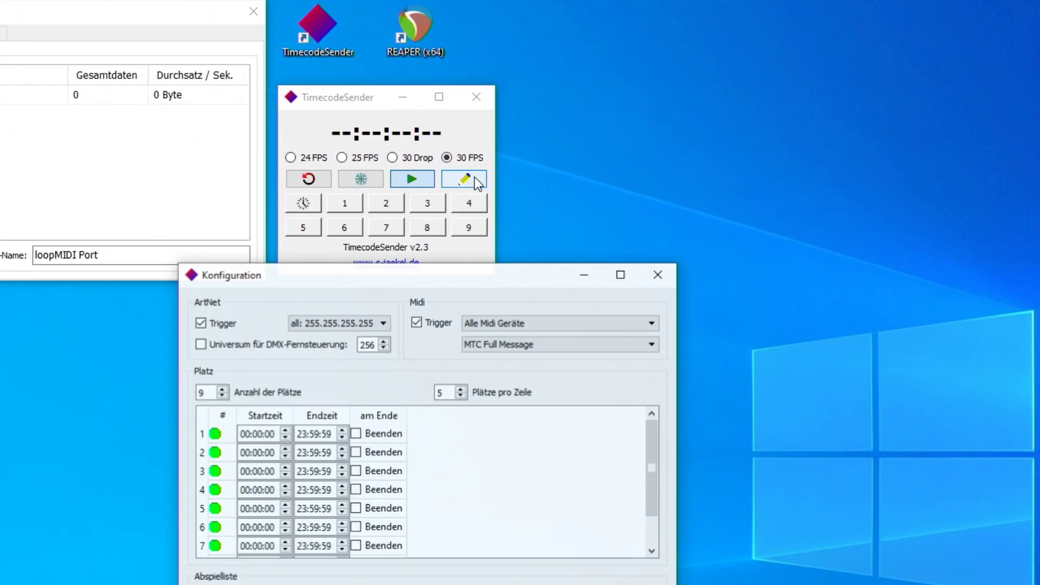
drag(478, 277, 774, 90)
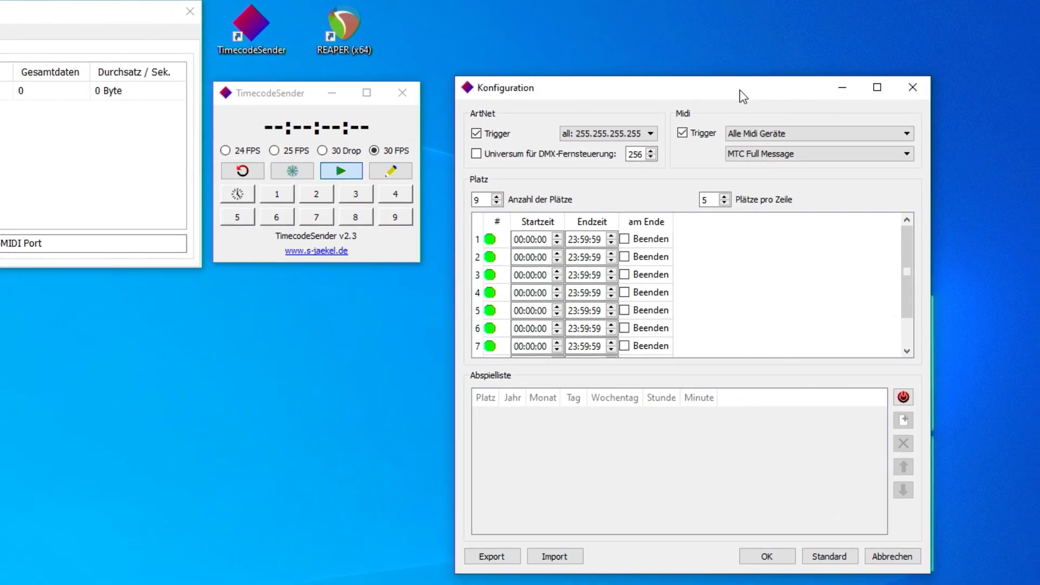
click(651, 132)
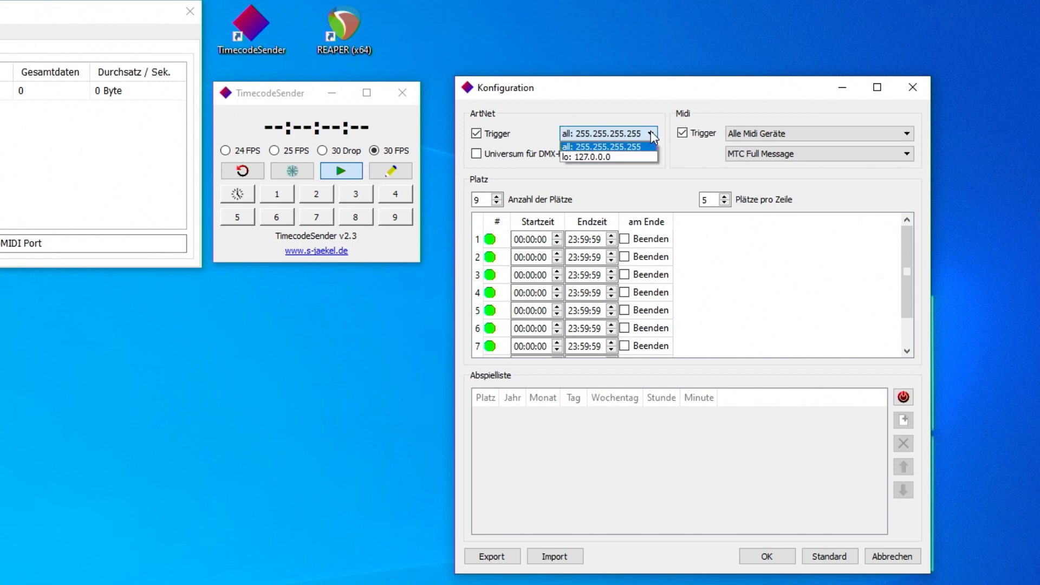
click(610, 158)
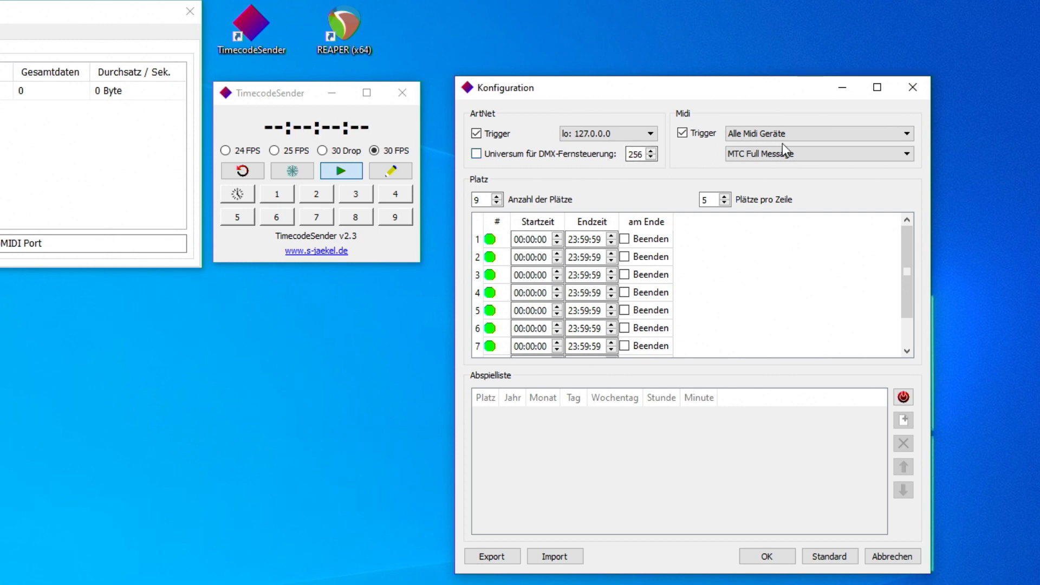
click(907, 134)
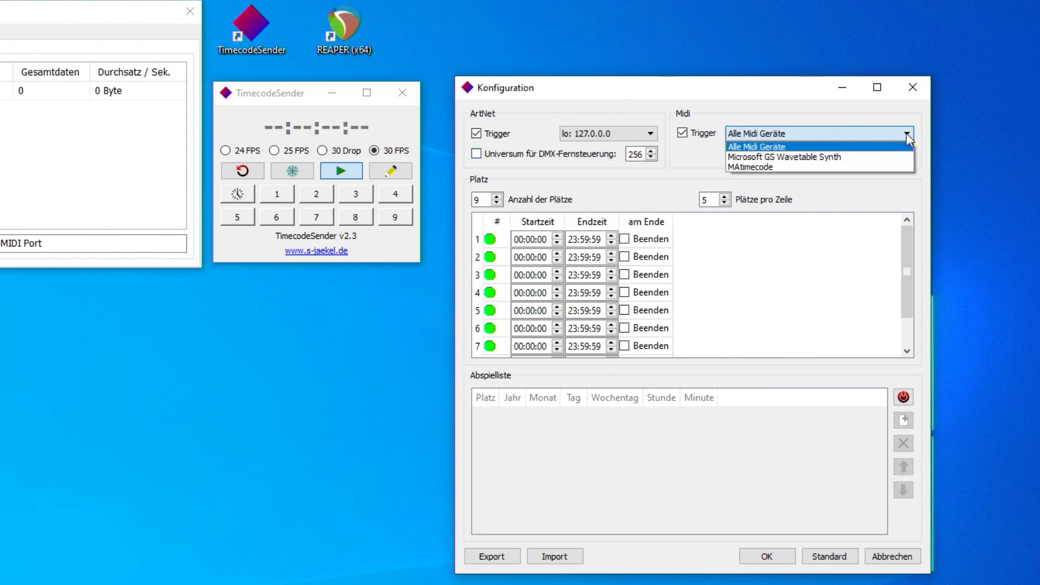
click(777, 167)
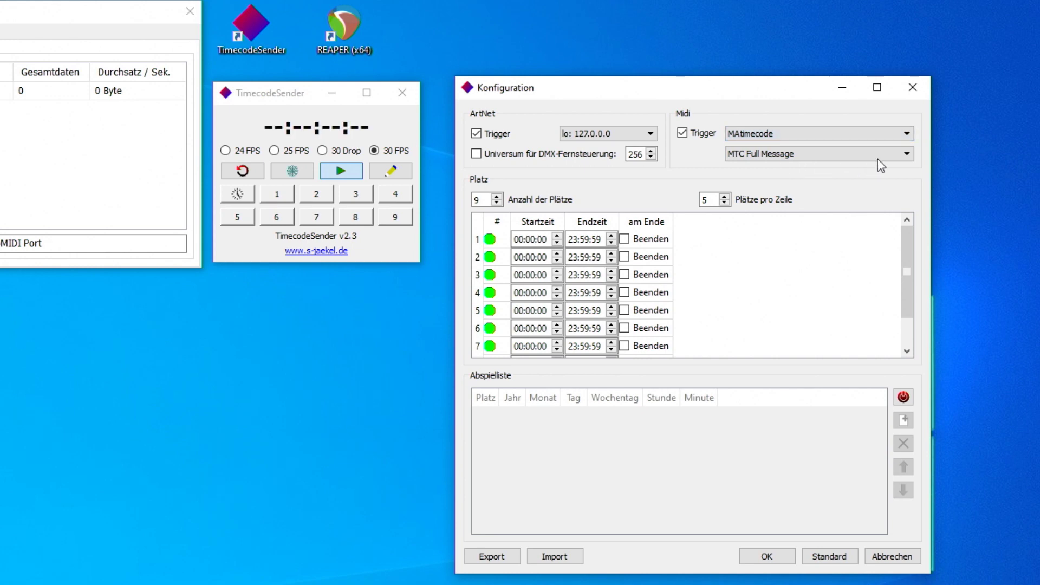
click(908, 155)
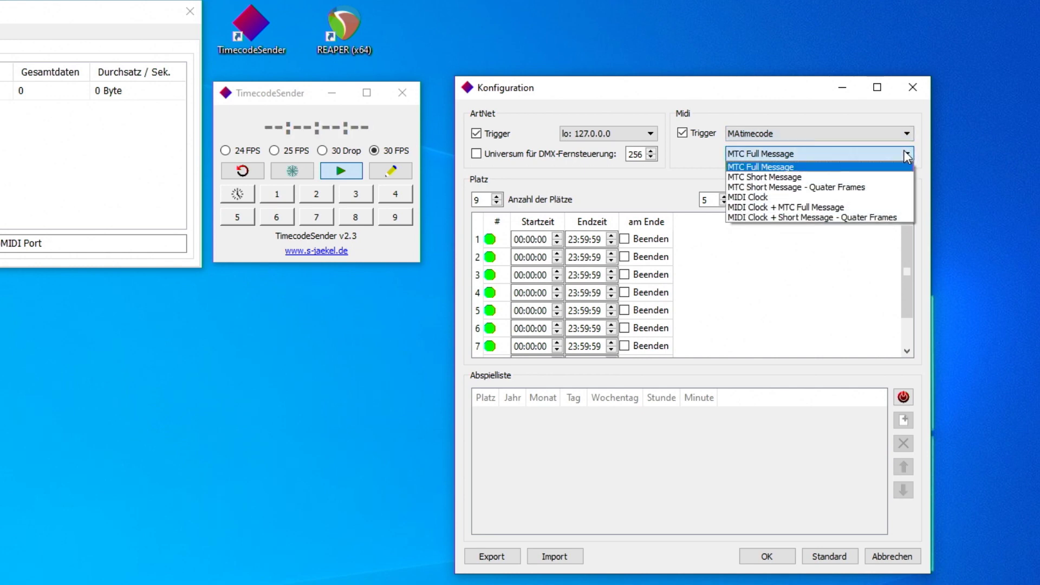
click(810, 179)
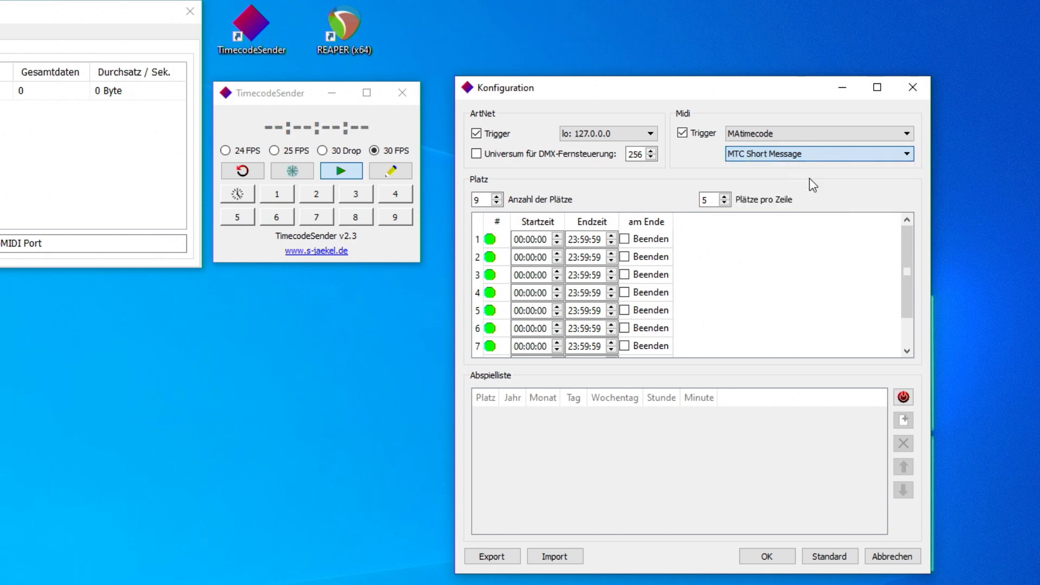
click(767, 556)
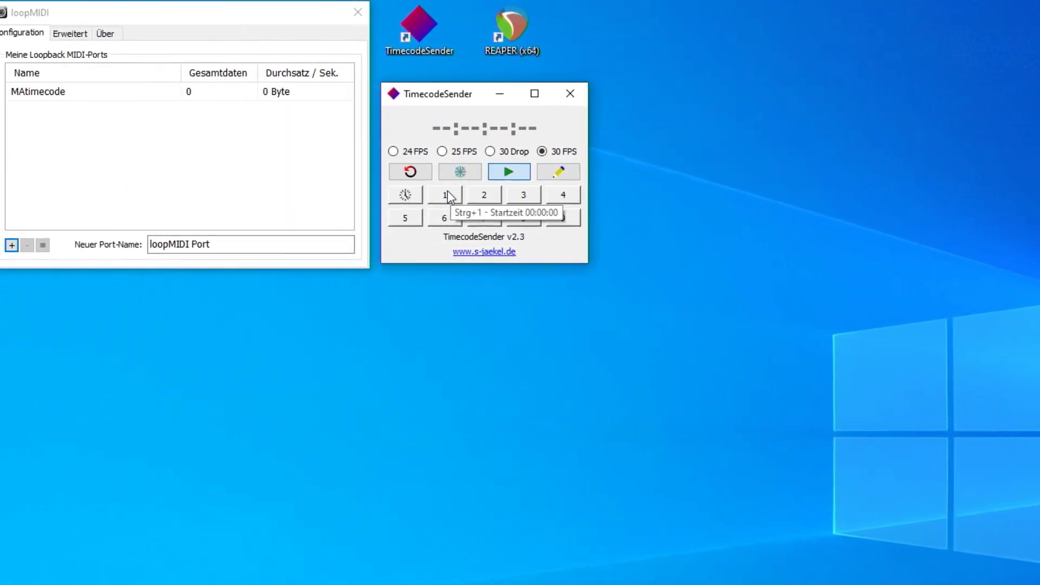
- Test-run timecode from slot 1, move TimecodeSender to the screen top, and launch REAPER
click(446, 194)
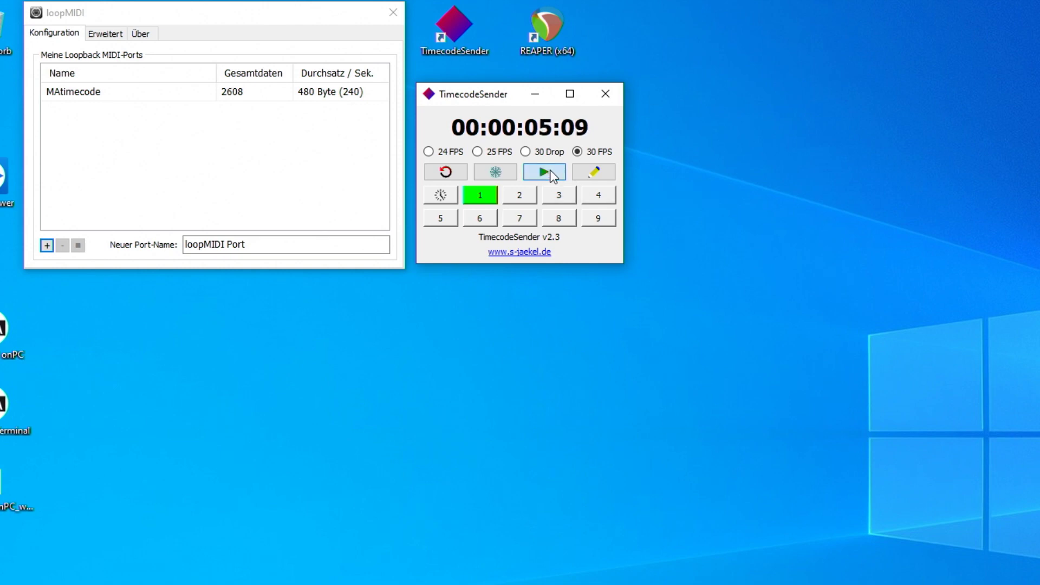
drag(547, 27, 733, 27)
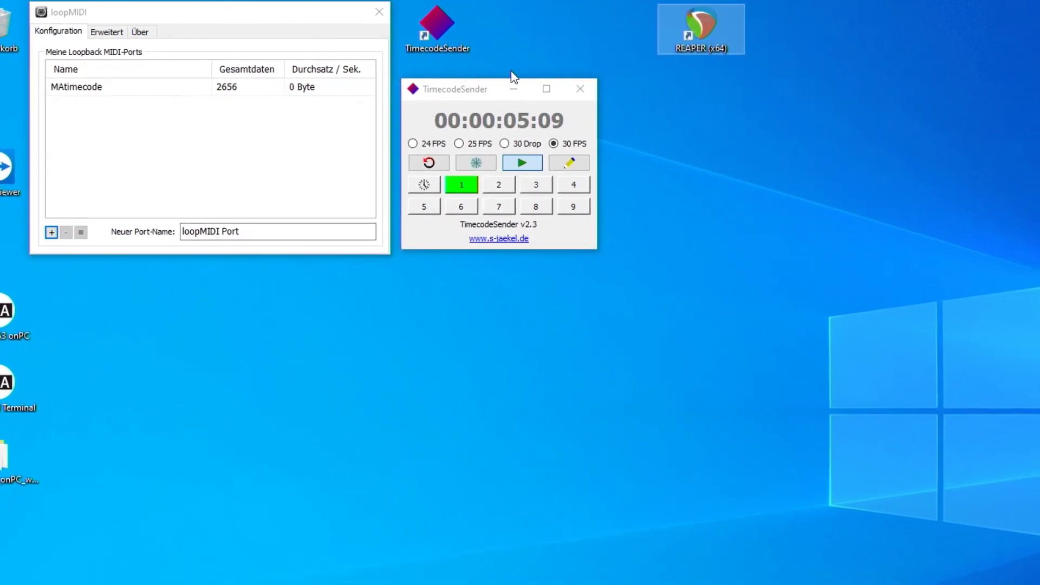
drag(453, 87, 440, 17)
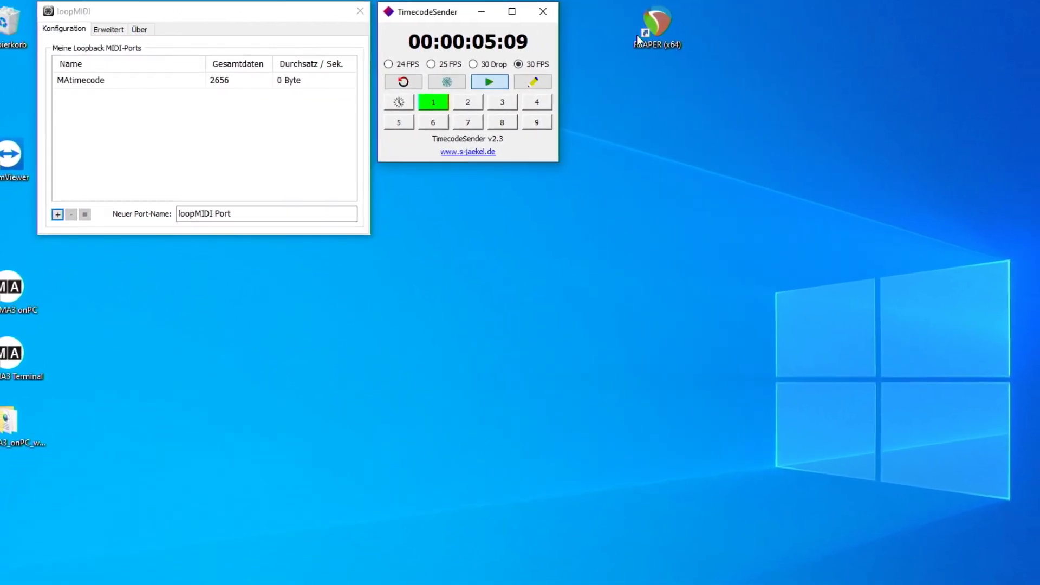
double_click(695, 24)
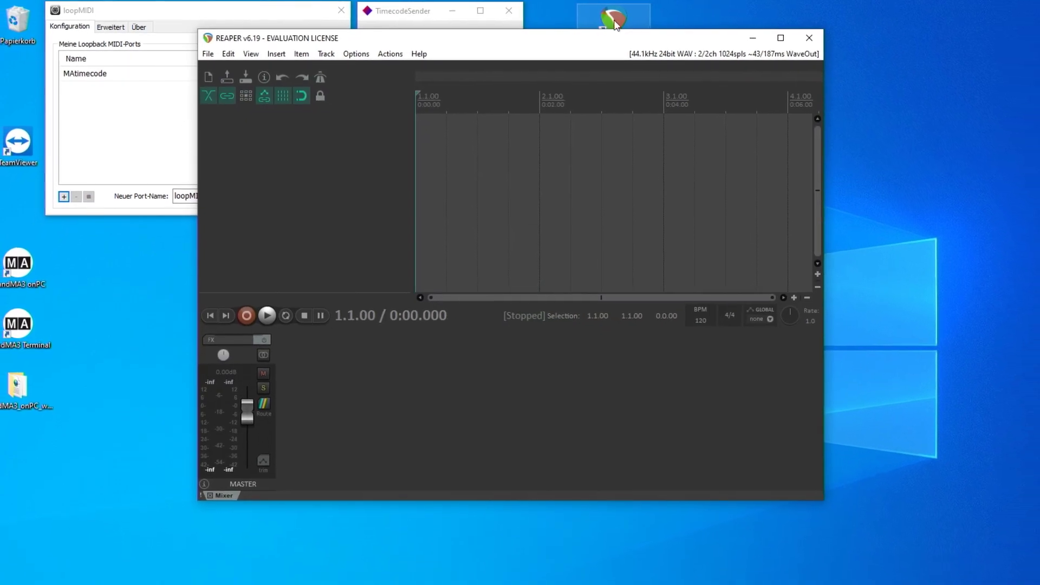
- Reposition and widen the REAPER window, then drop 'Queen - Radio Ga Ga.mp3' onto a track
drag(569, 49, 456, 65)
drag(680, 411, 949, 412)
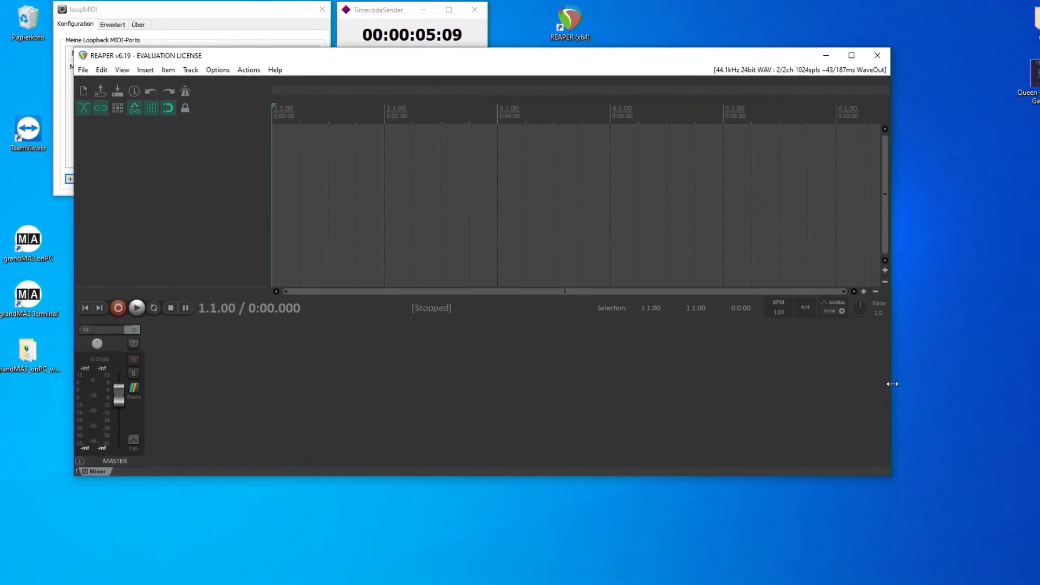
drag(1020, 73, 278, 138)
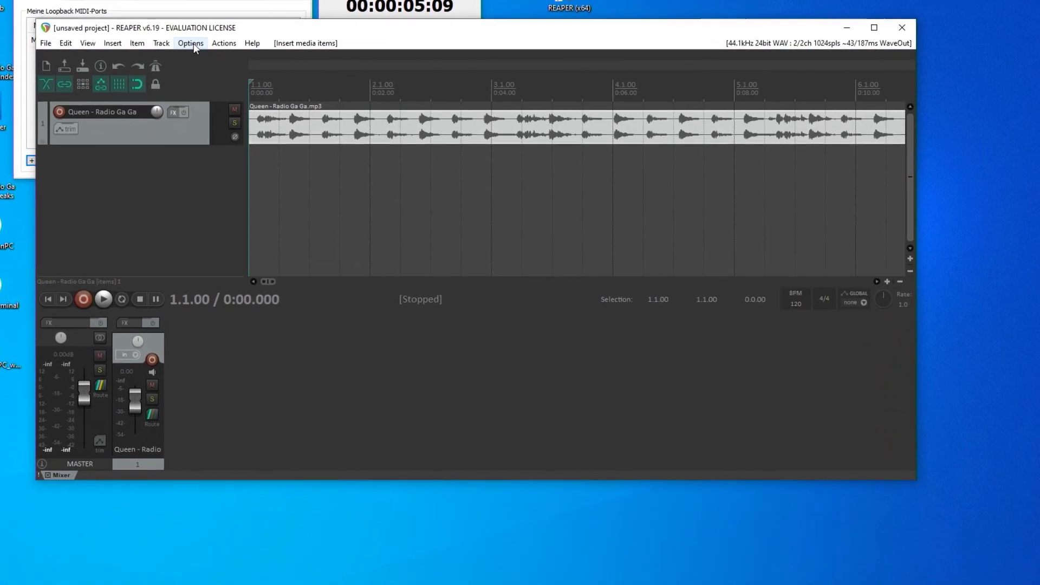
- In Preferences > MIDI Devices, enable MAtimecode for input and output, then confirm with OK
click(201, 53)
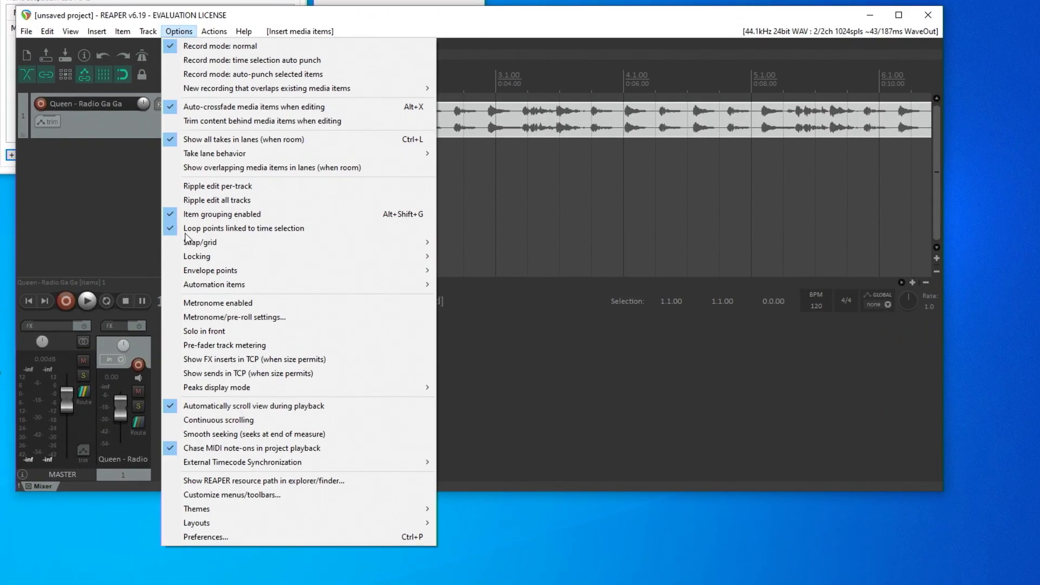
click(239, 536)
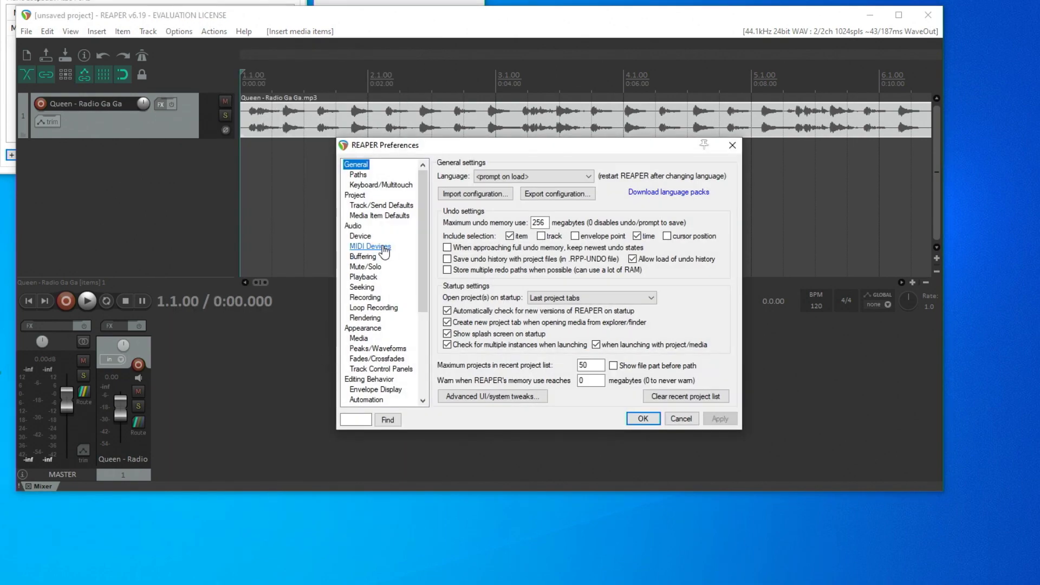
click(374, 247)
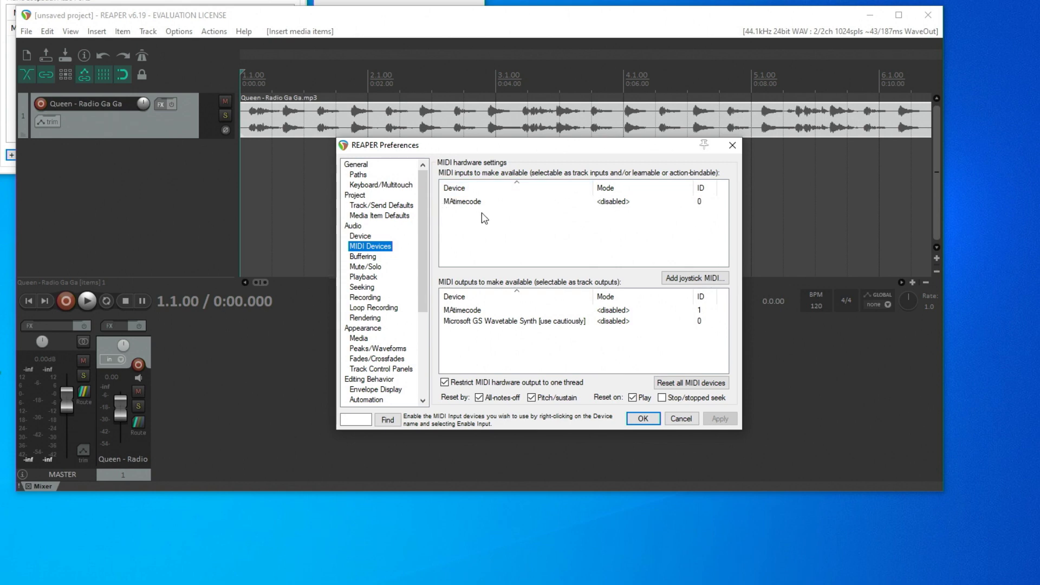
right_click(609, 202)
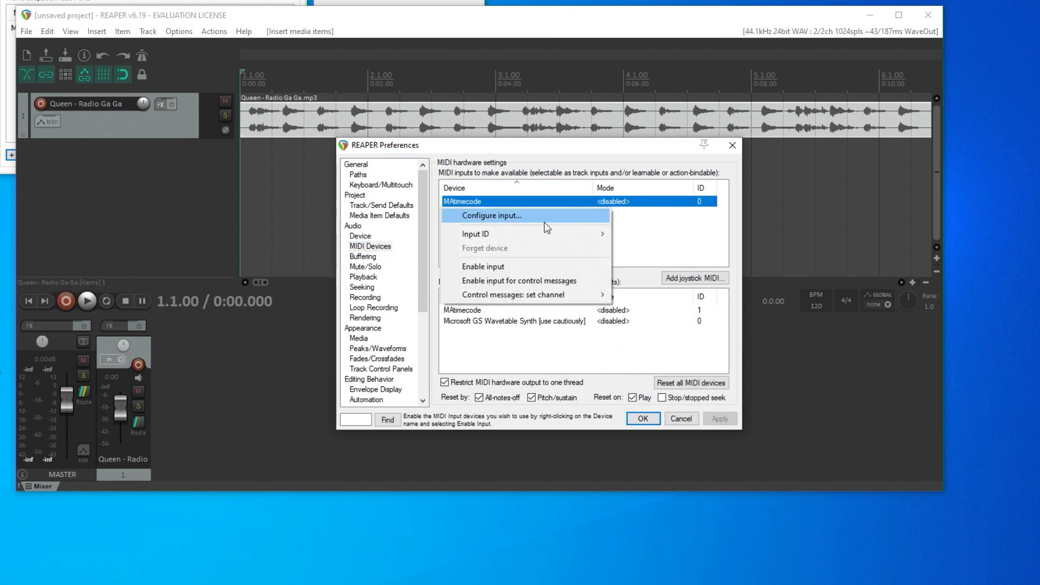
click(504, 268)
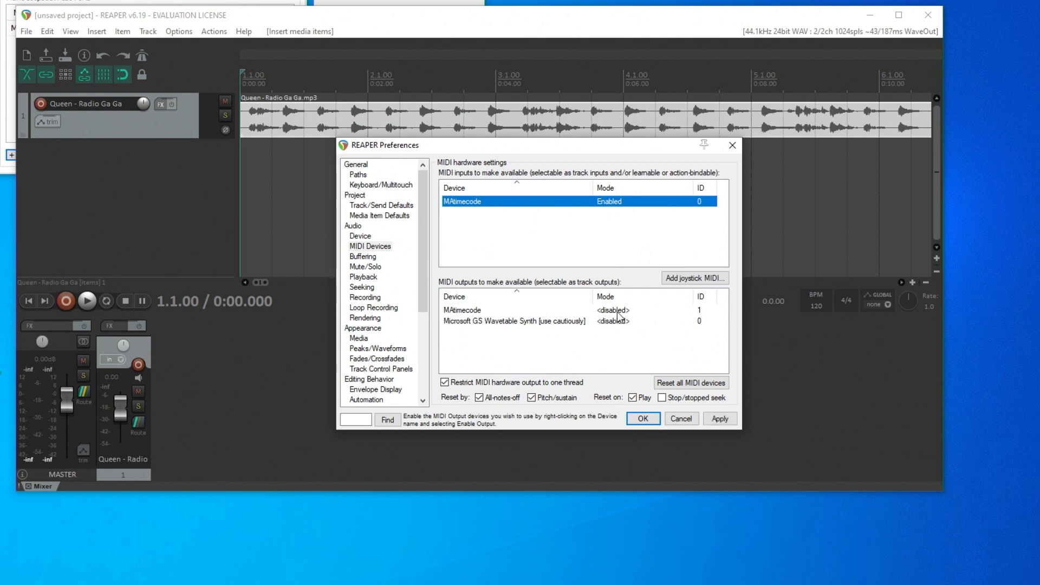
right_click(444, 313)
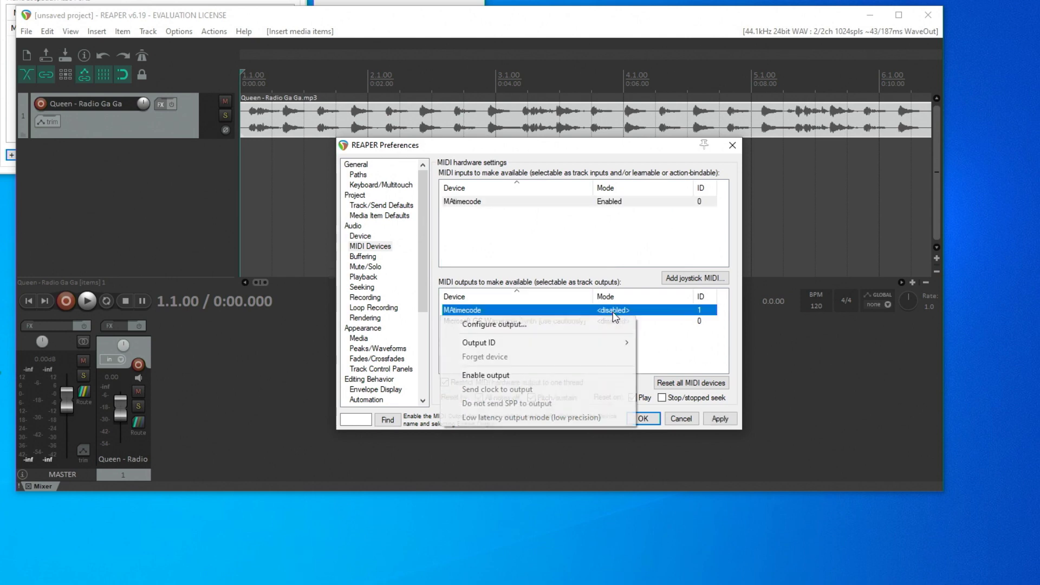
click(506, 375)
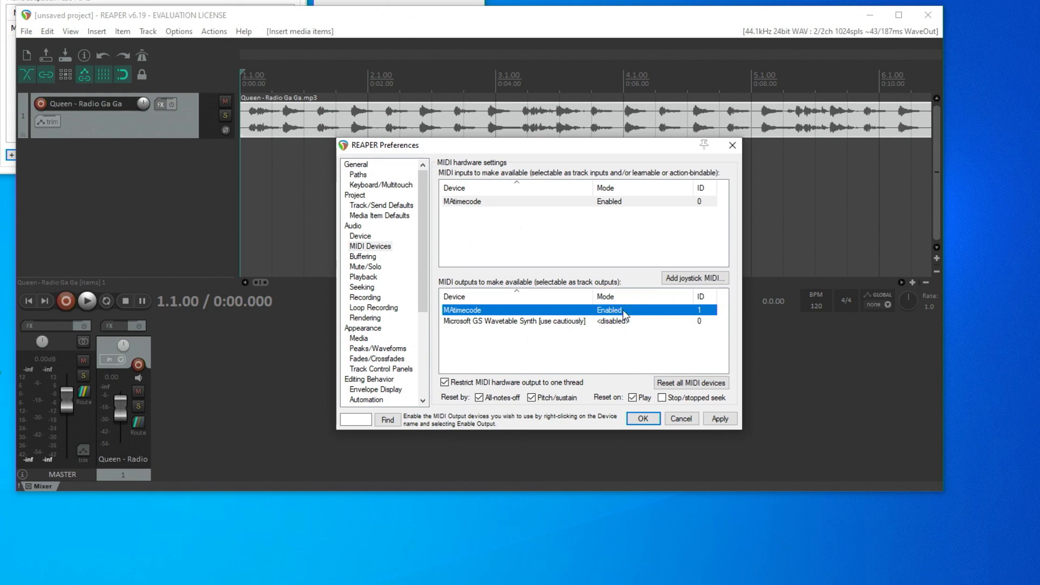
click(645, 419)
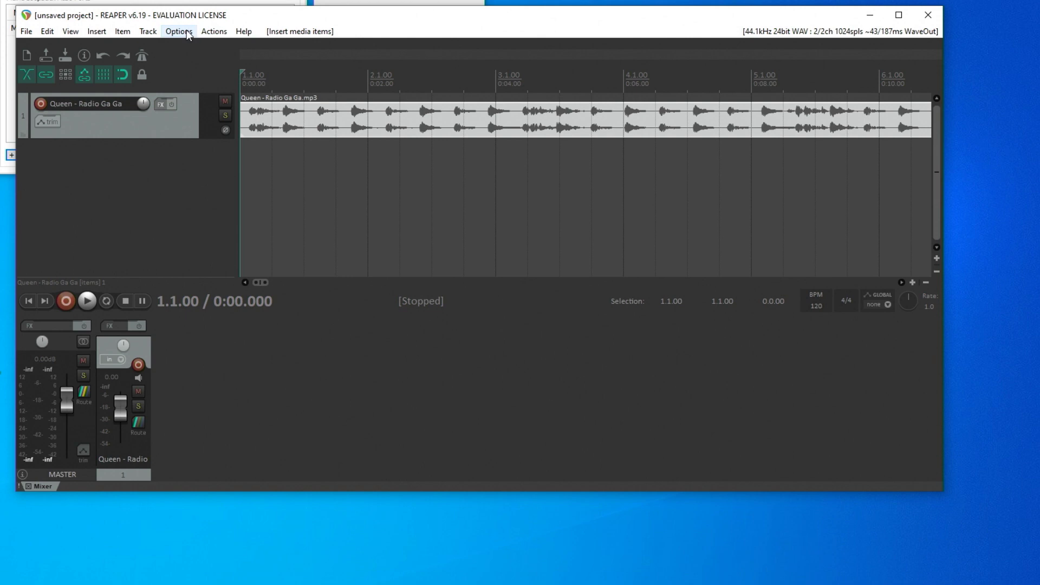
- Tick Synchronization enabled under Options > External Timecode Synchronization
click(186, 31)
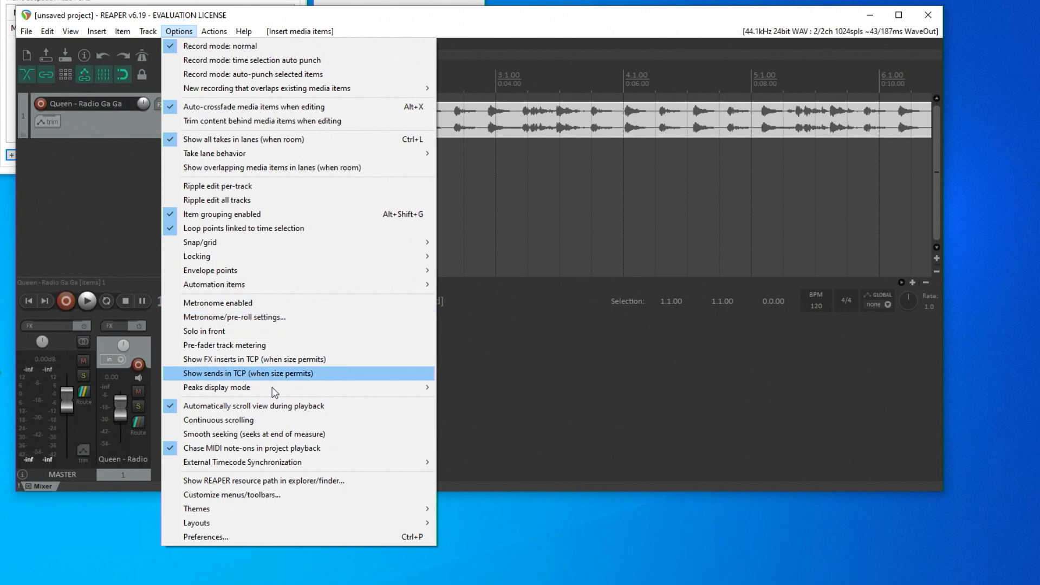
mouse_move(326, 470)
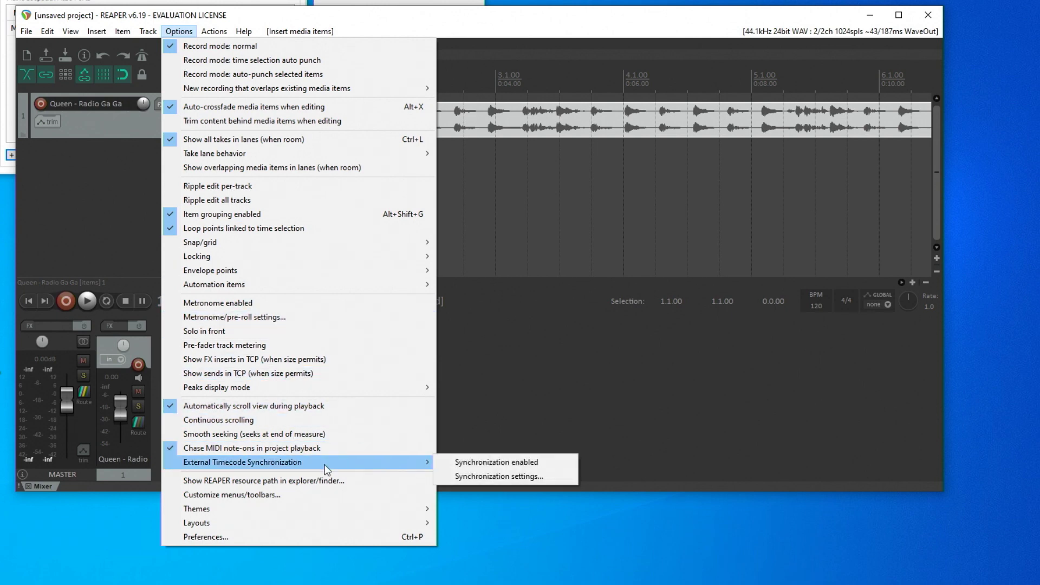
click(493, 463)
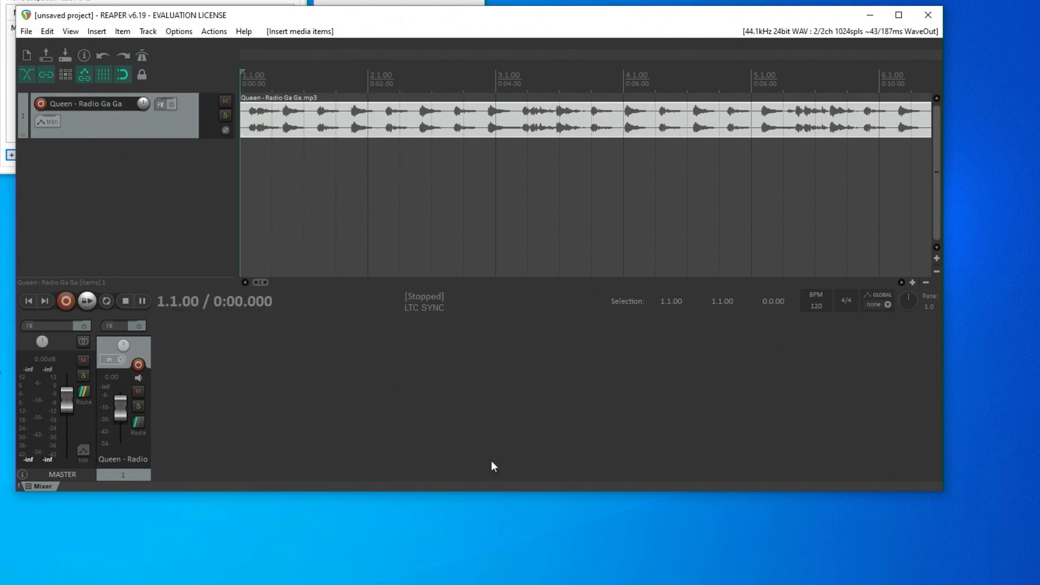
- Open the External Timecode Synchronization settings window
click(177, 32)
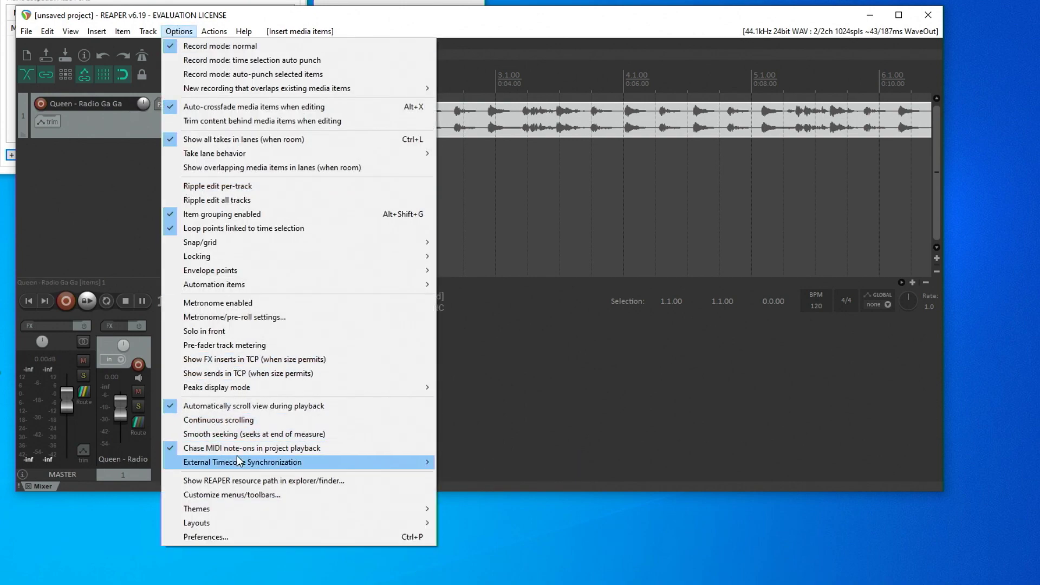
mouse_move(238, 458)
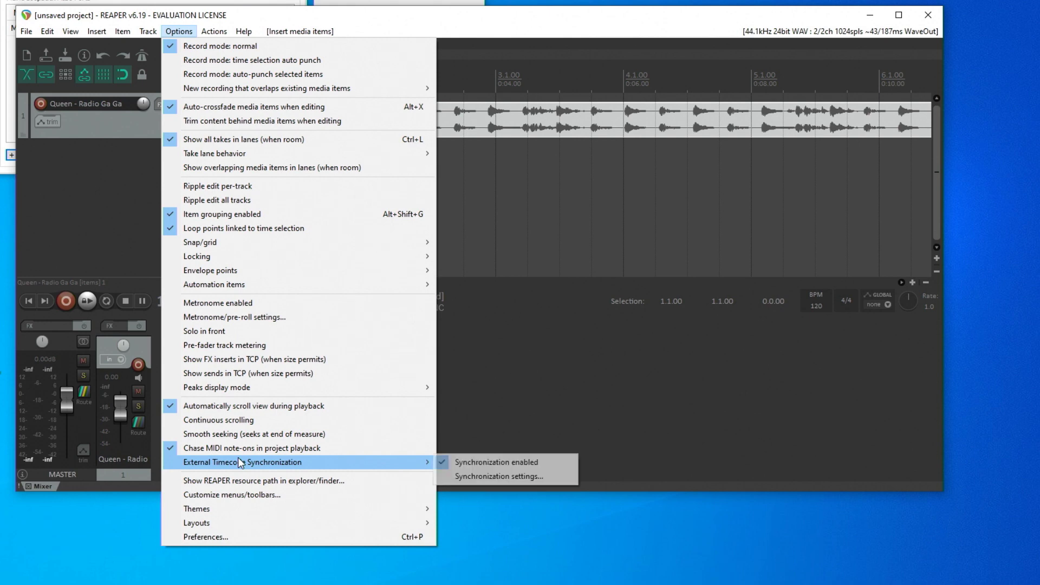
click(517, 479)
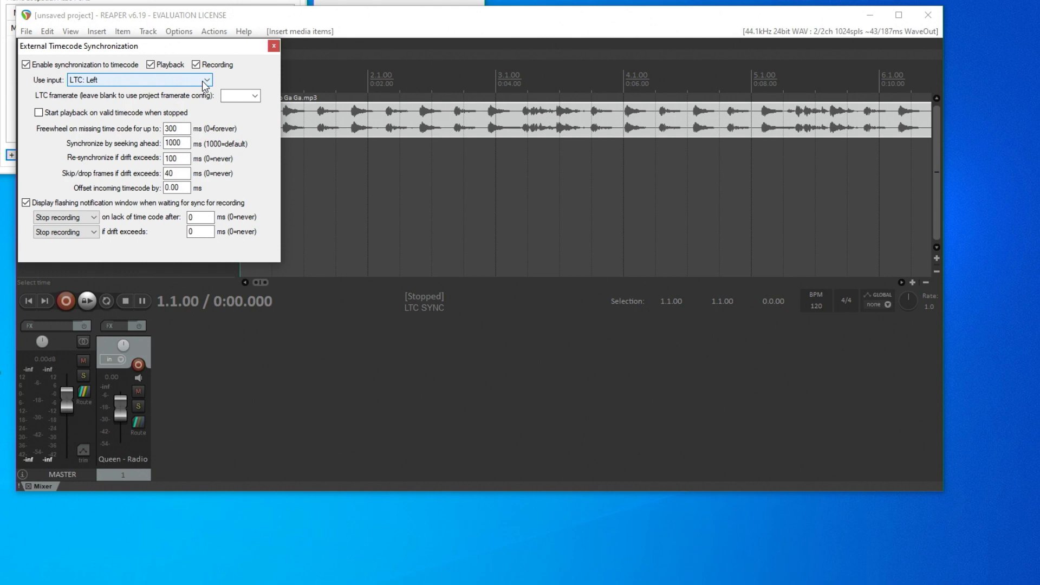
- Set sync input to MTC: MAtimecode, with 24/30 fps MTC read as 24/30 fps, then close
click(204, 82)
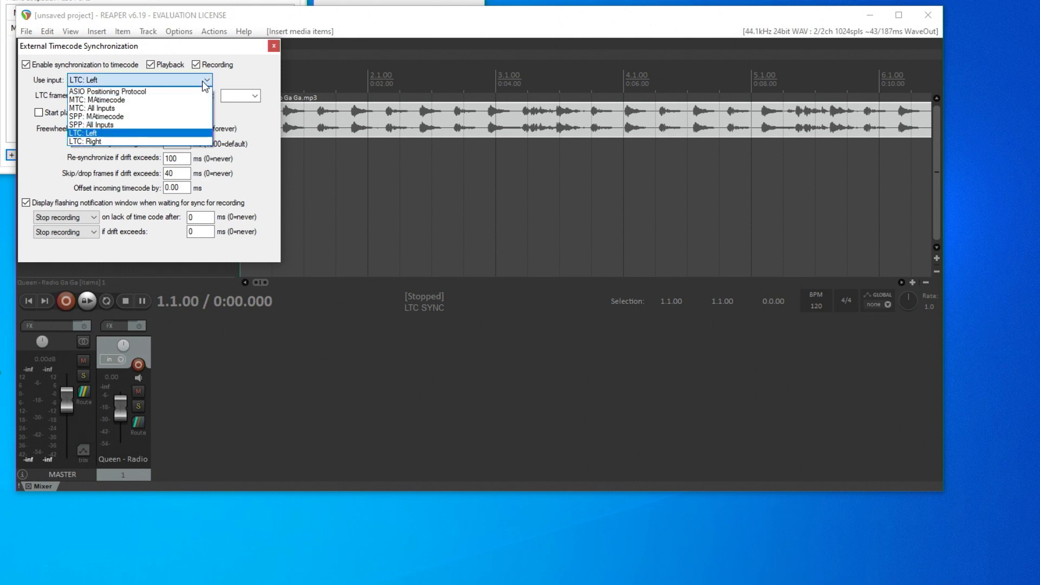
click(145, 100)
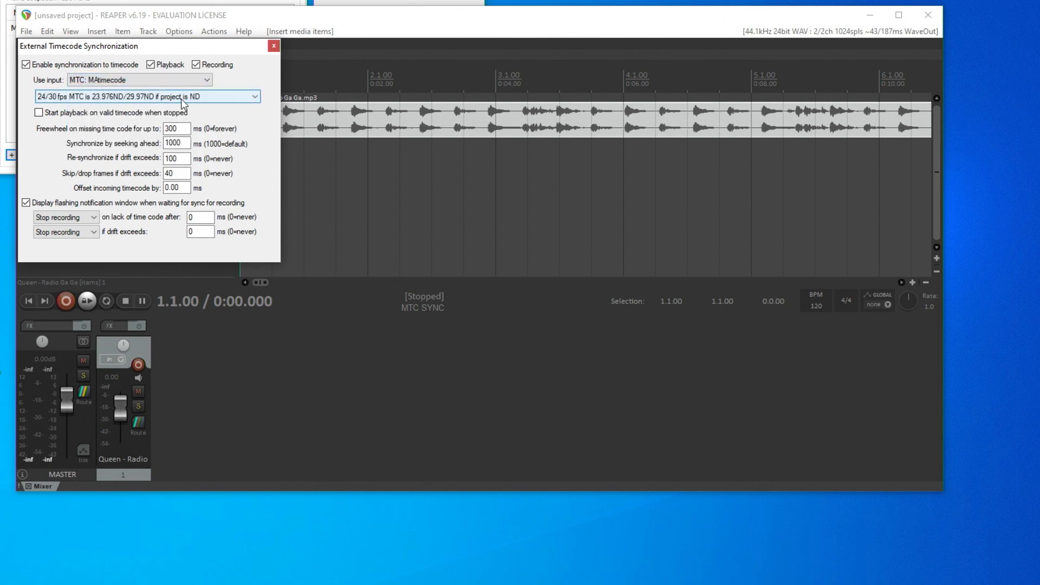
click(254, 98)
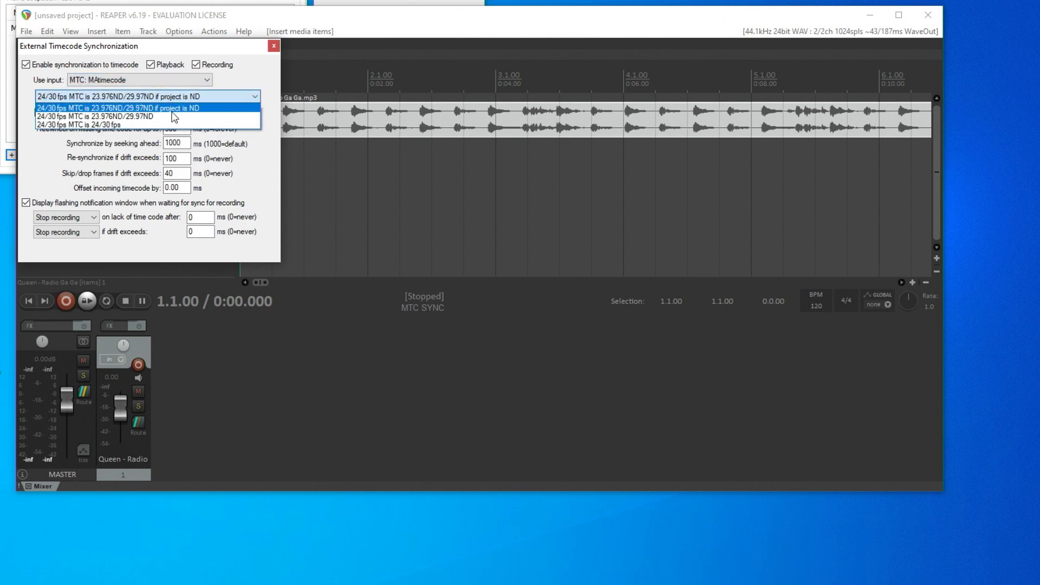
click(151, 125)
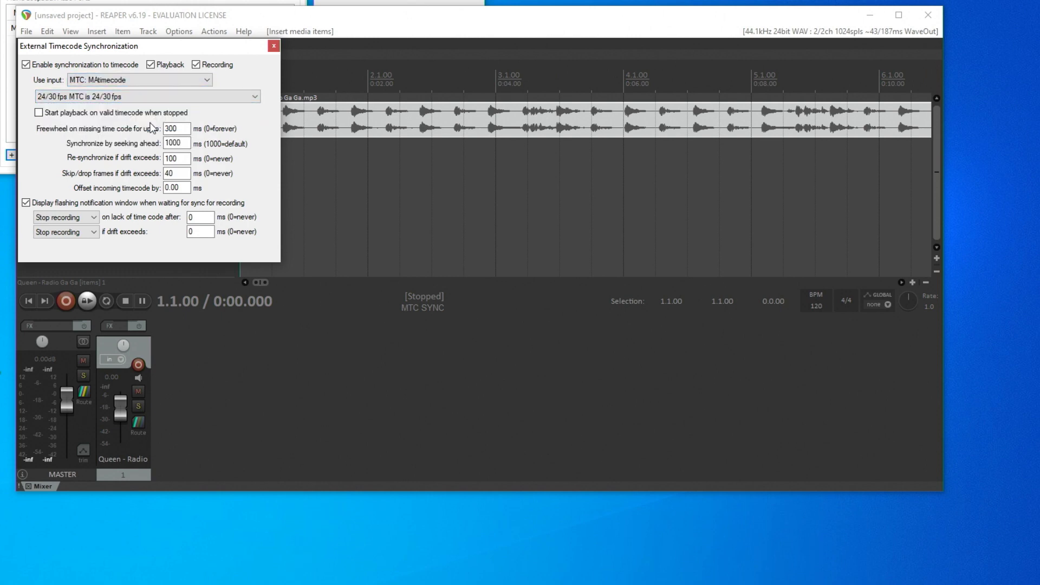
click(273, 46)
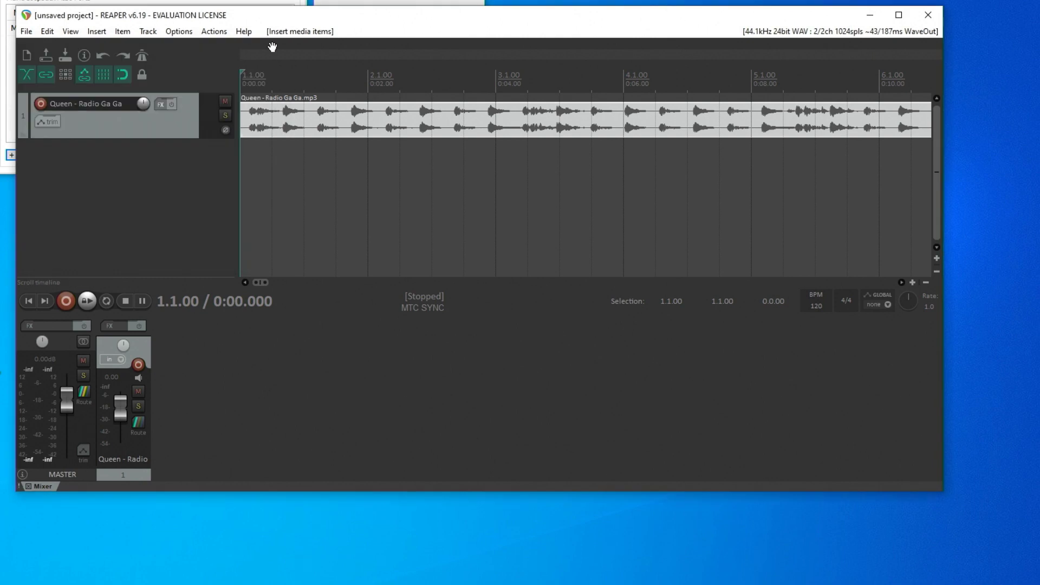
- Keep the project video frame rate at 30 in Project Settings and apply it
click(27, 33)
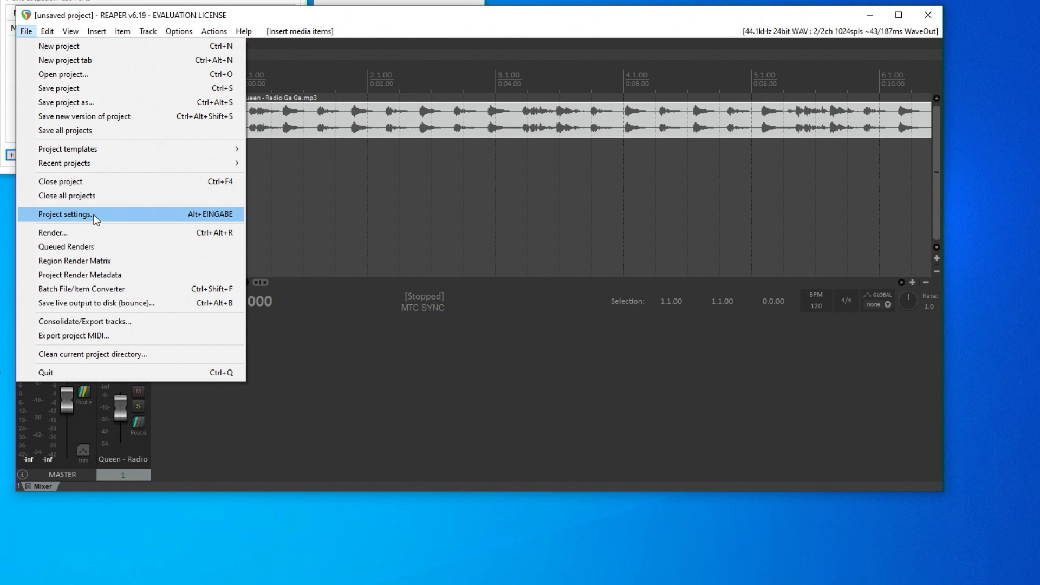
click(95, 218)
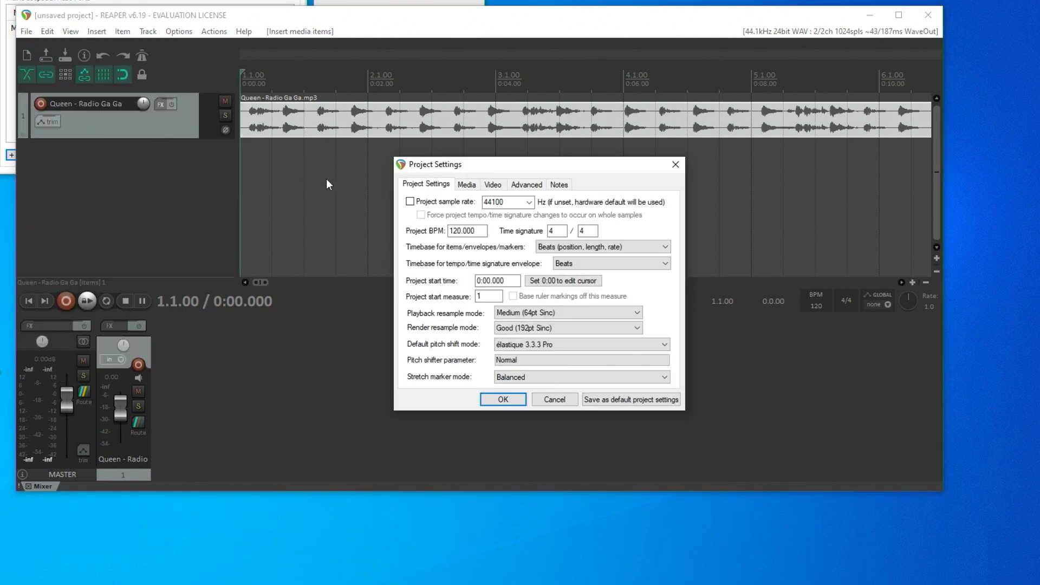
click(493, 185)
click(494, 202)
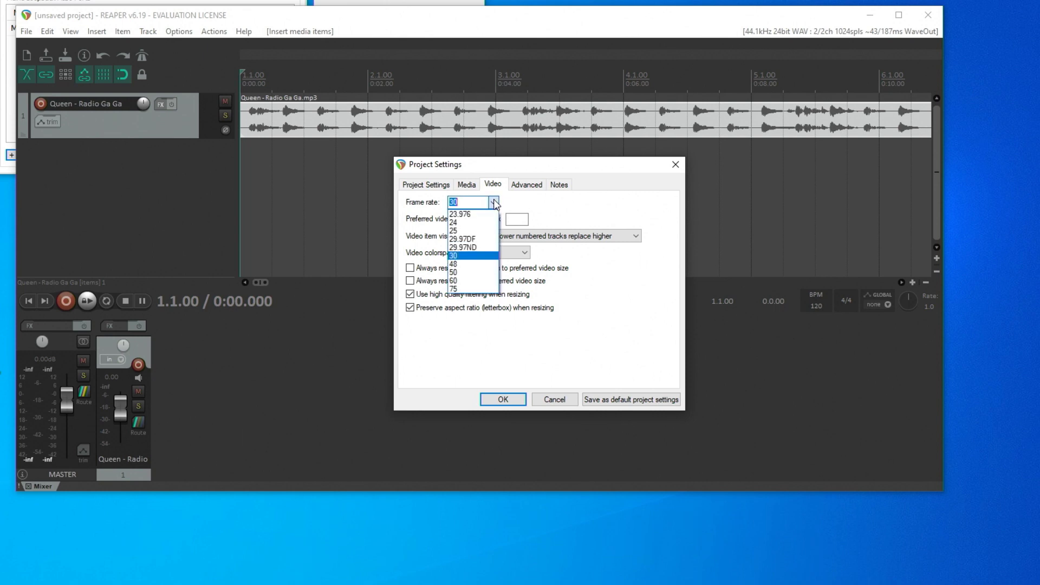
click(465, 257)
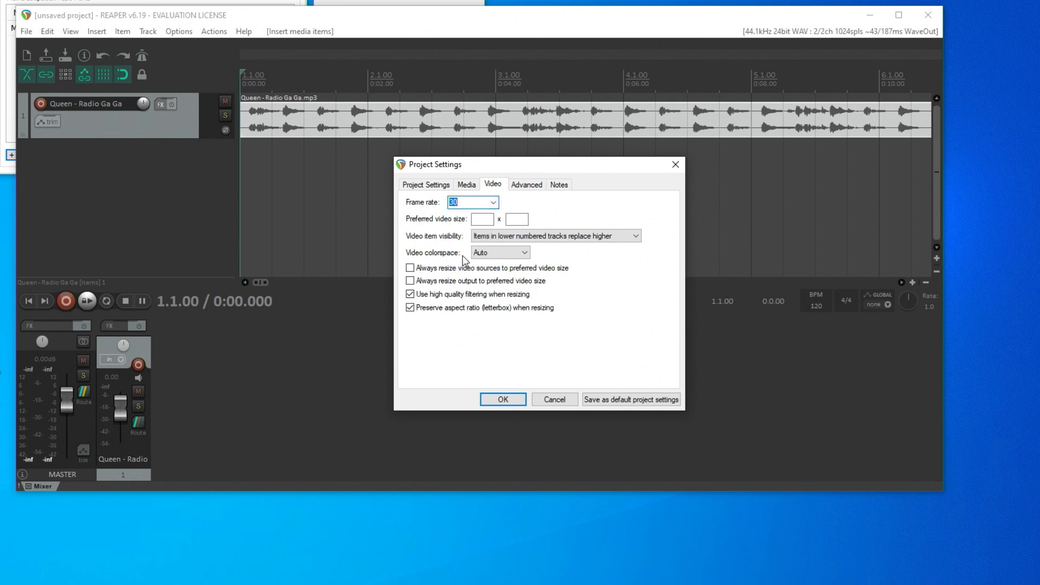
click(504, 400)
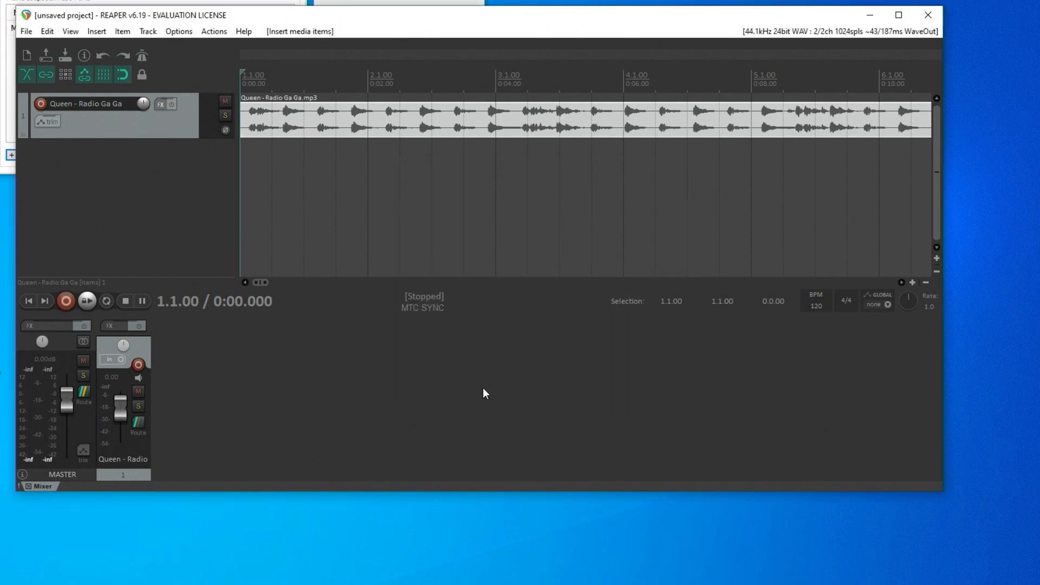
- Arm REAPER to chase timecode, then run TimecodeSender and stop it at 00:00:06:19
click(91, 306)
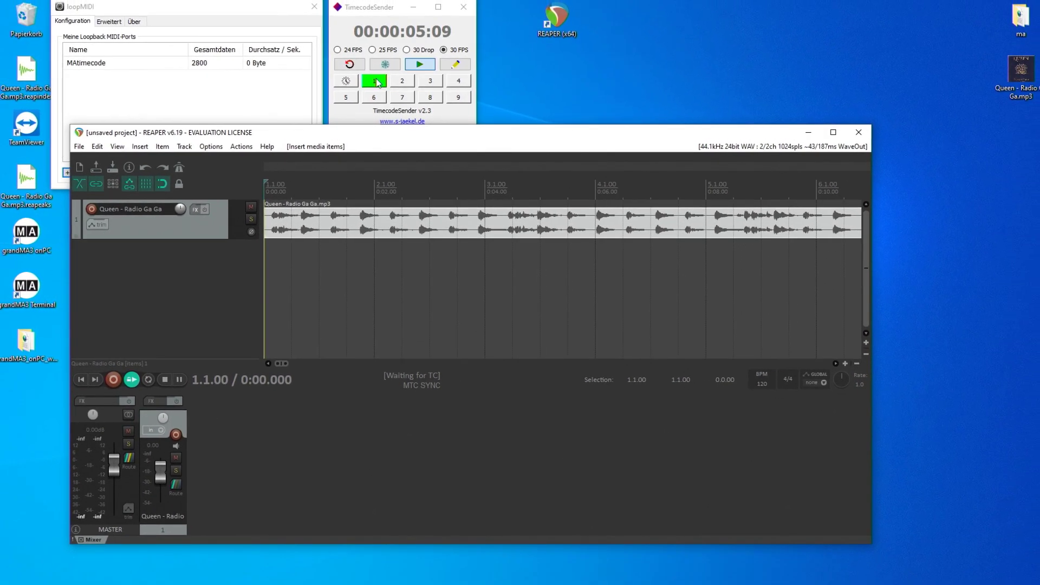
click(374, 67)
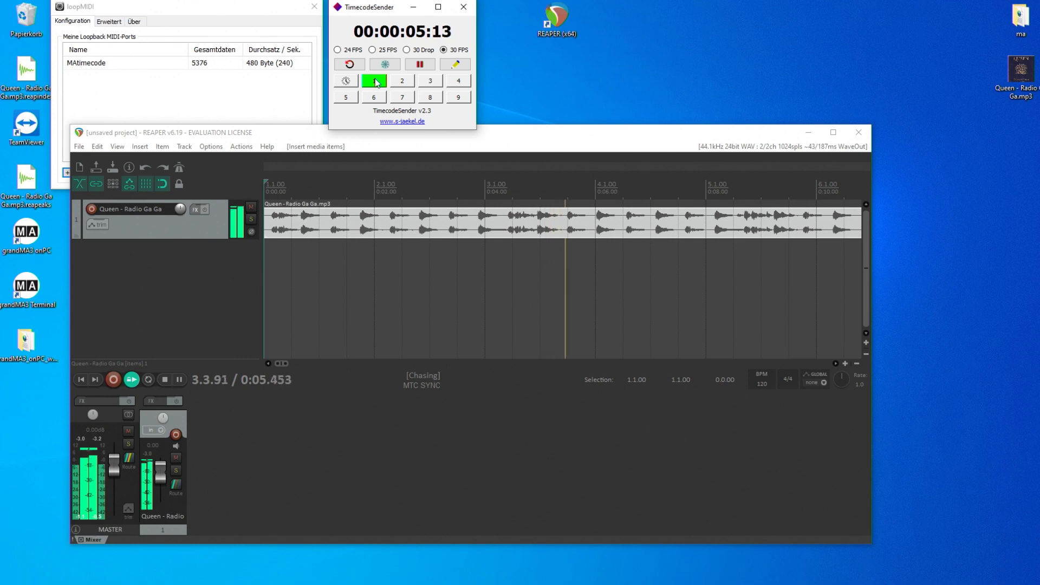
click(421, 65)
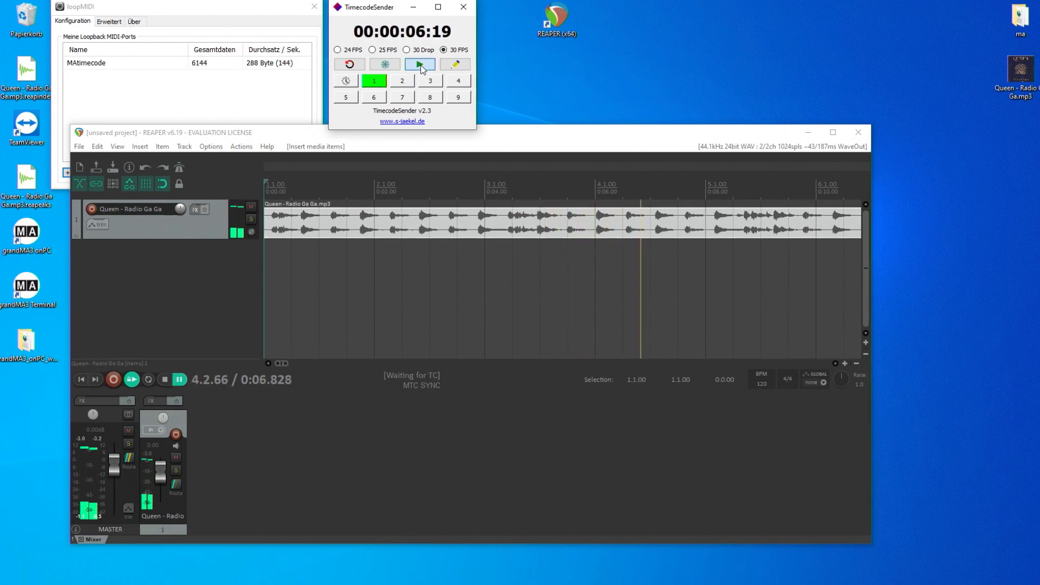
- Shrink the REAPER window and move it to the top right of the screen
click(868, 544)
drag(865, 538, 567, 406)
drag(371, 129, 776, 23)
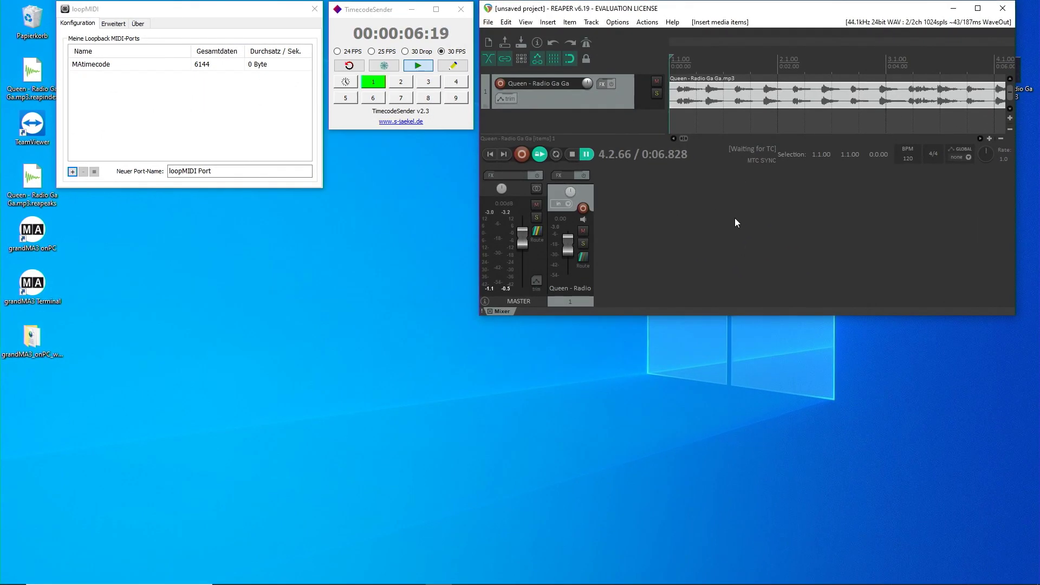
- Launch grandMA3 onPC and inspect the station's network details, online as IdleMaster
double_click(31, 232)
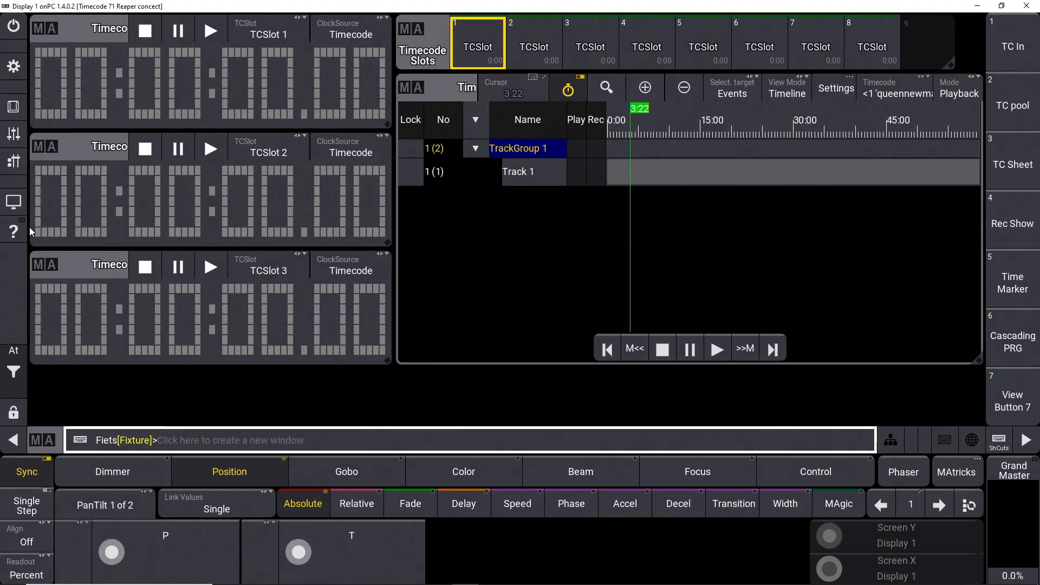
click(13, 72)
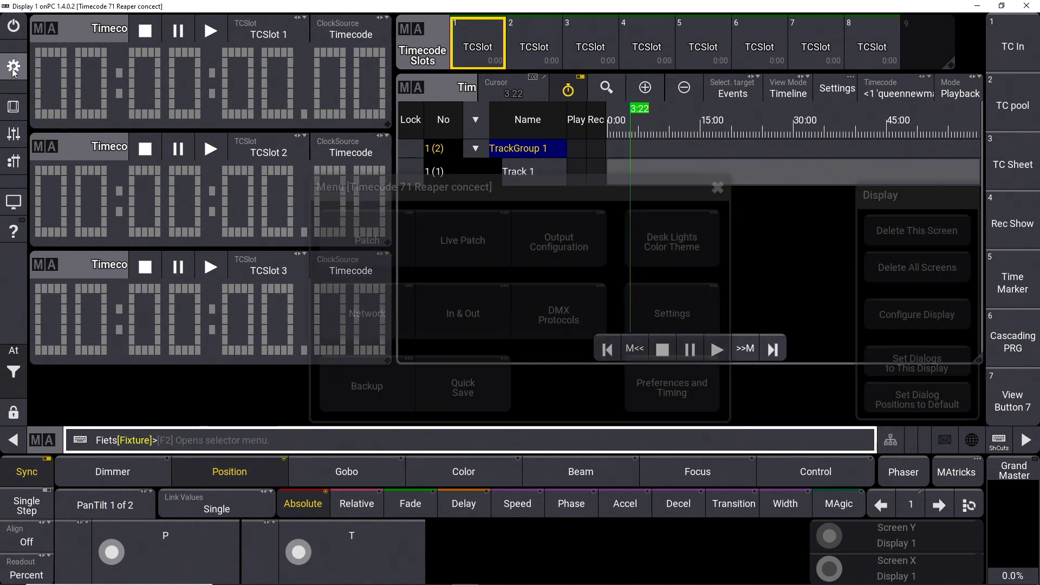
click(368, 314)
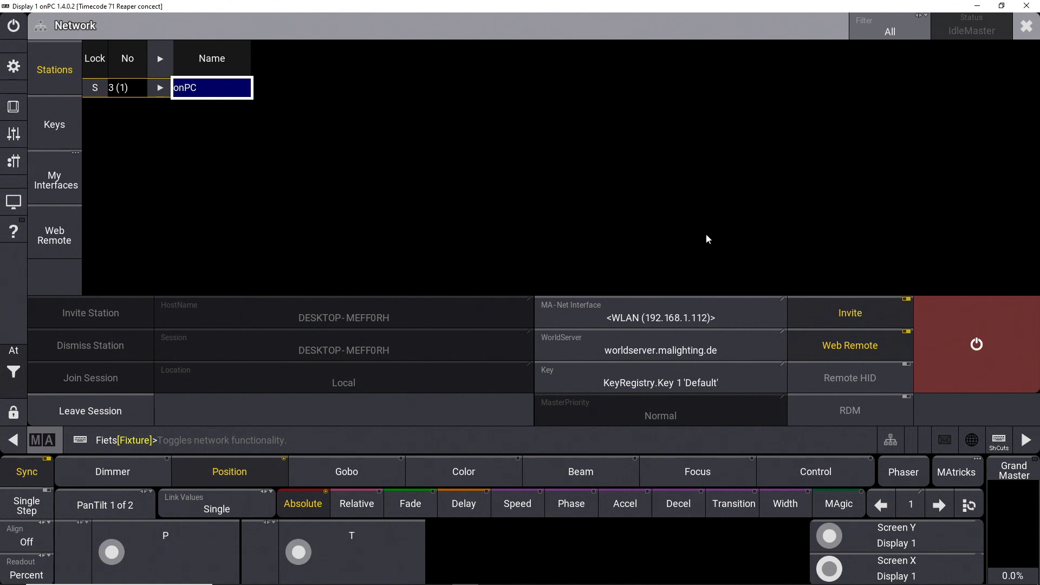
click(160, 88)
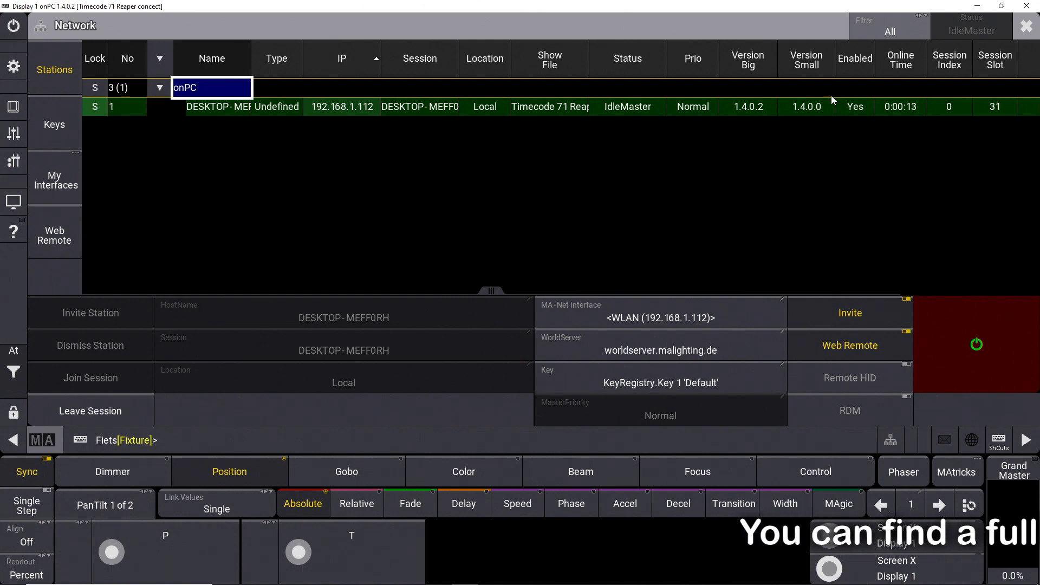
click(1025, 30)
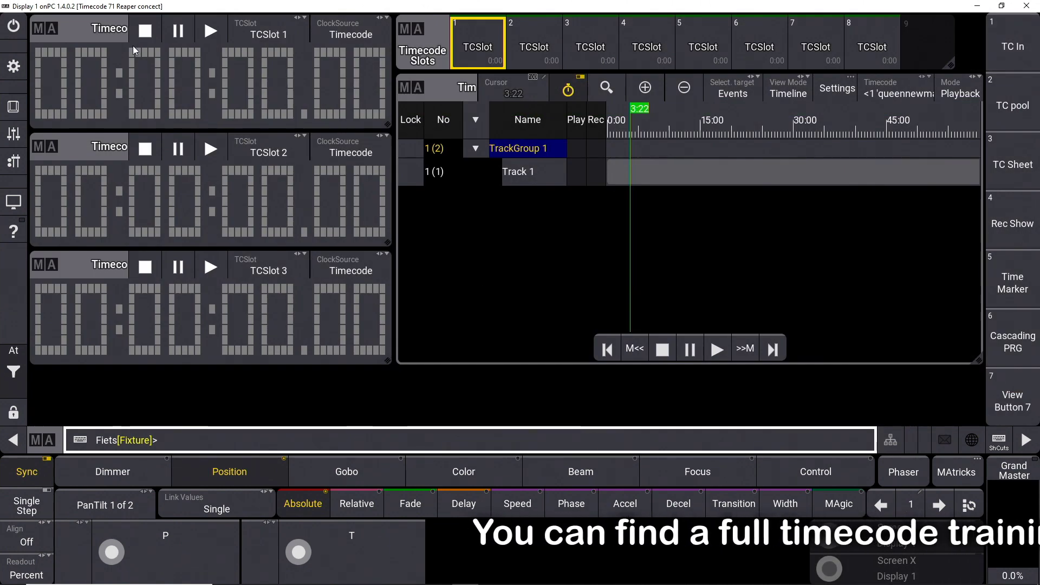
- Set Art-Net to the Loopback interface and enable Art-Net-Data 1 in Input mode
click(13, 67)
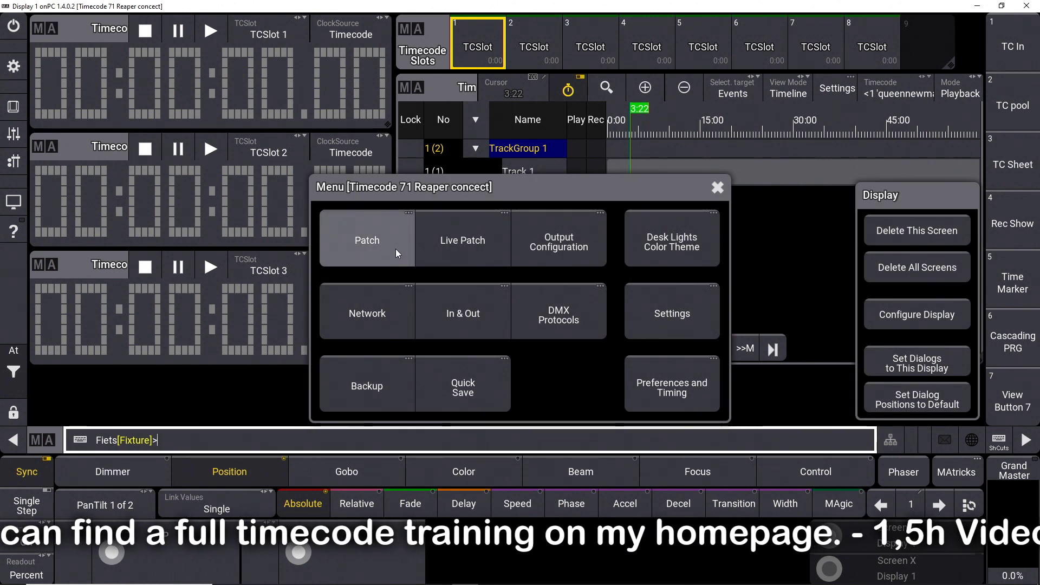
click(559, 317)
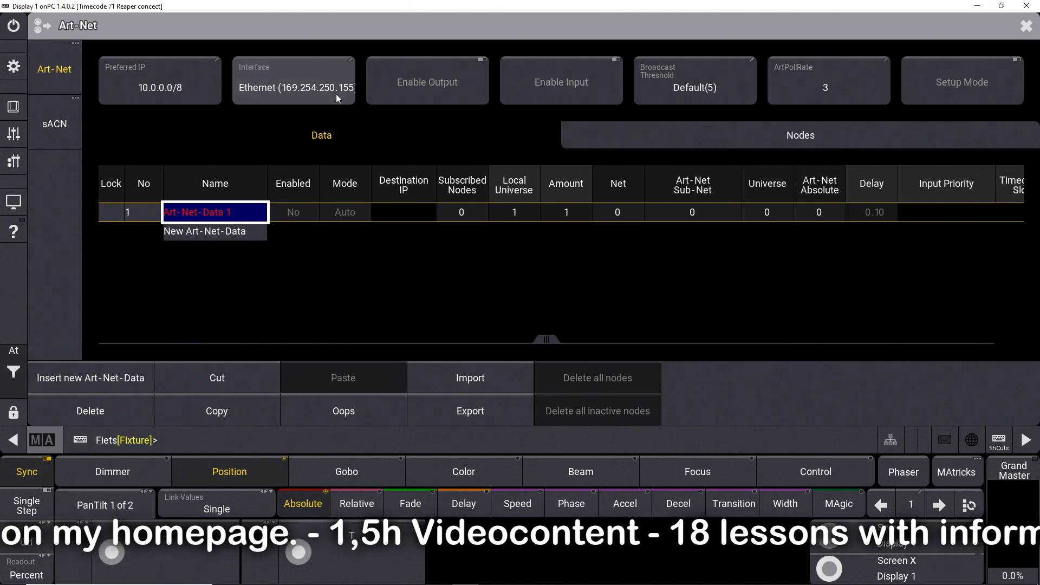
click(335, 93)
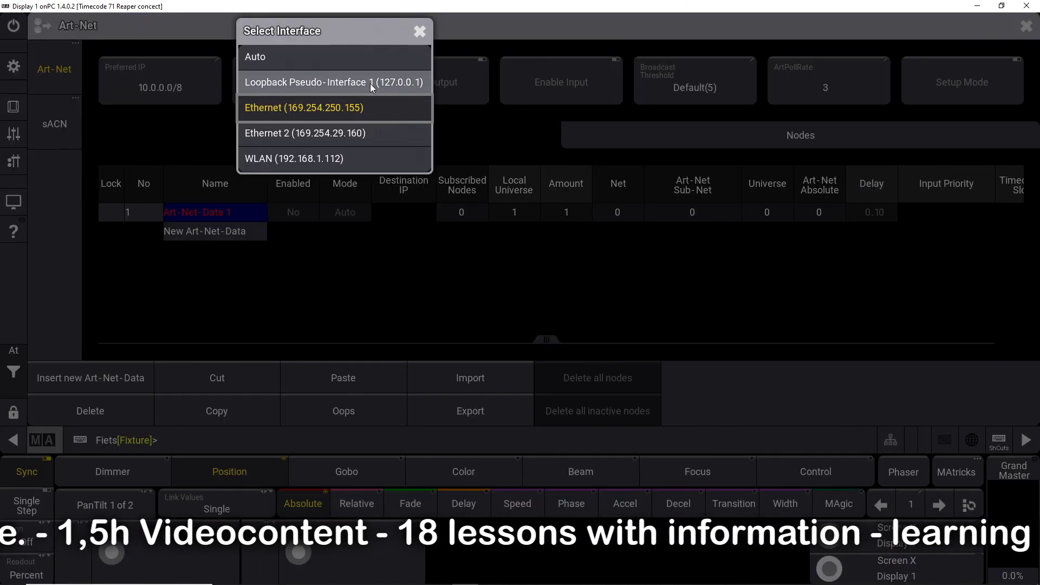
click(370, 85)
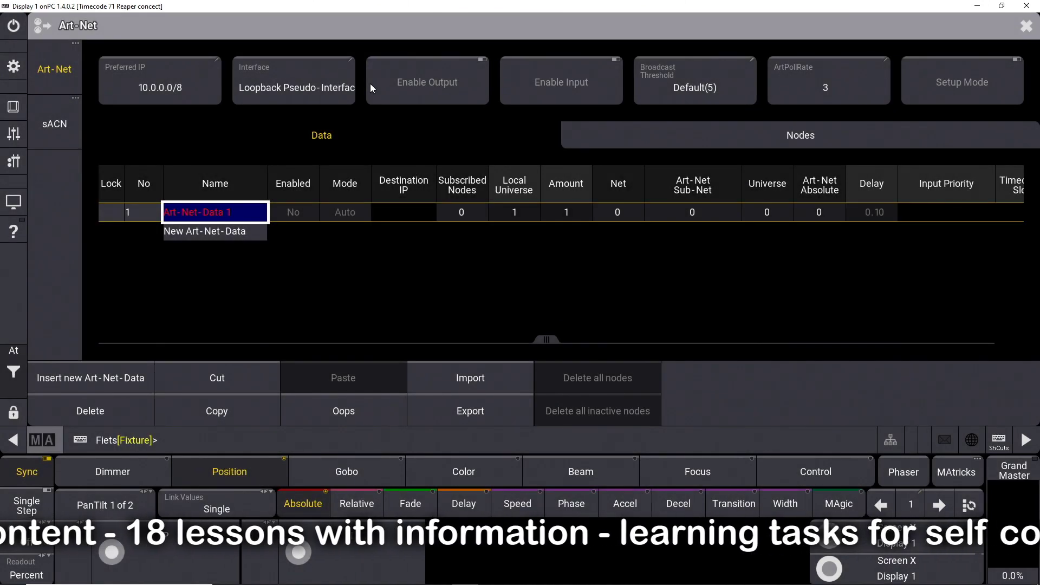
click(291, 213)
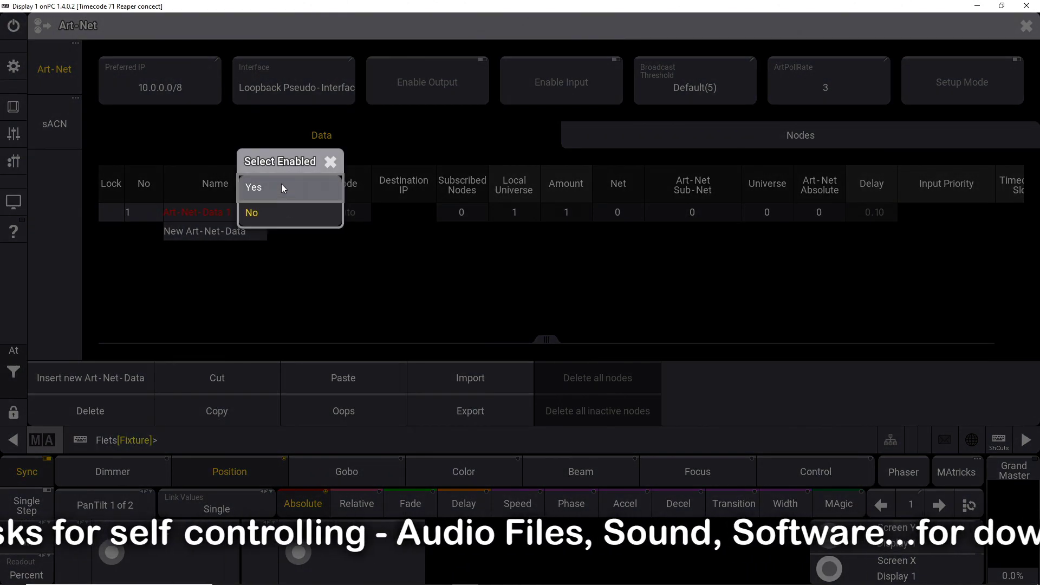
click(281, 184)
click(343, 216)
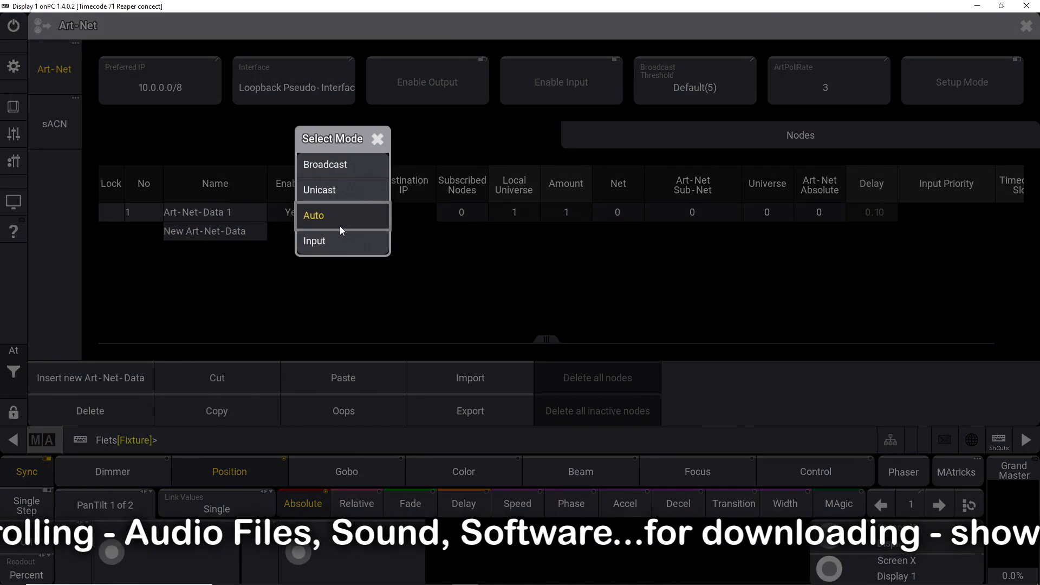
click(337, 244)
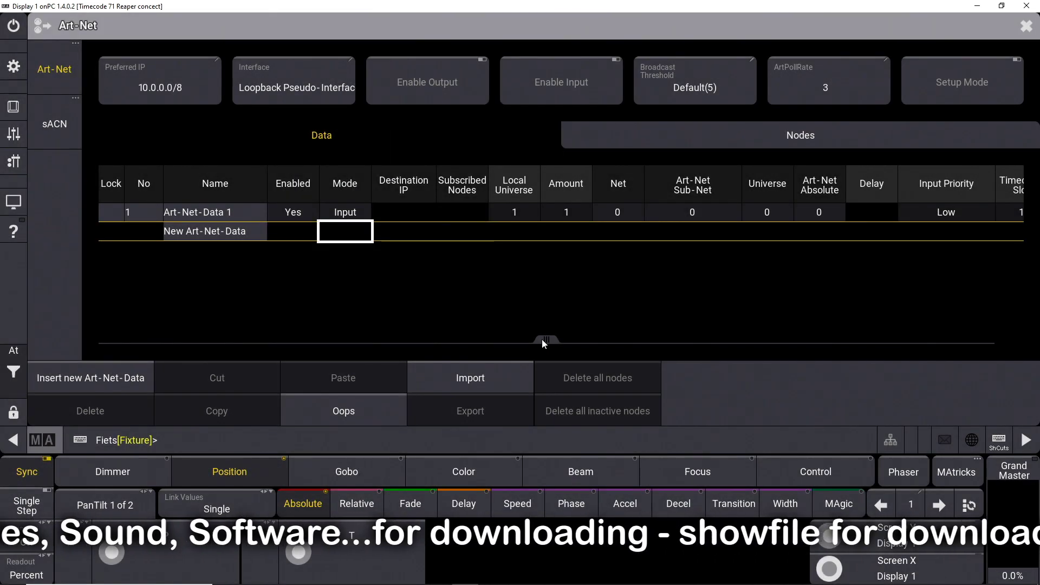
- Assign Art-Net-Data 1 to timecode slot 1 and turn on Art-Net input
drag(543, 340, 604, 338)
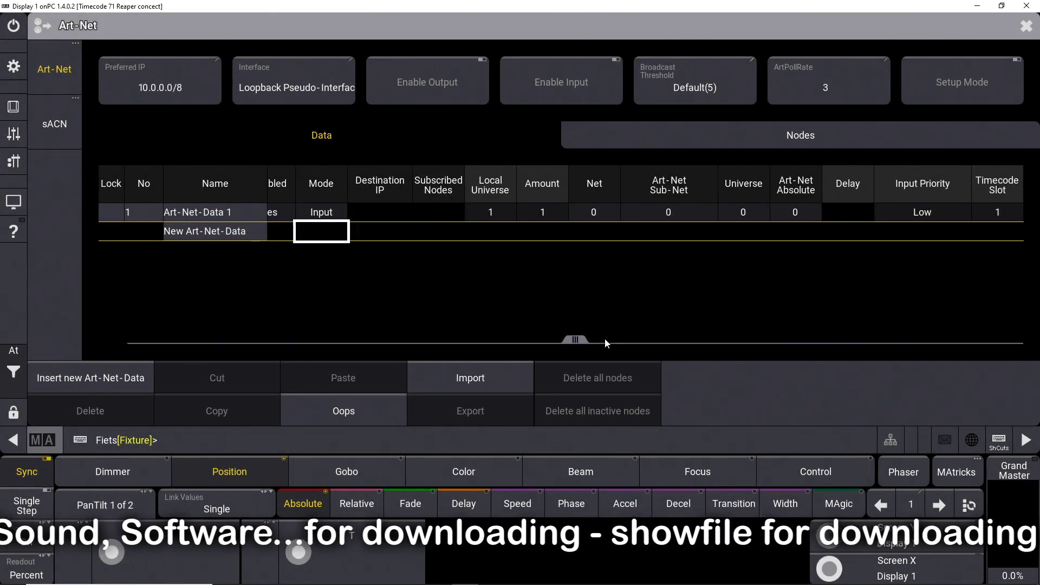
double_click(1001, 216)
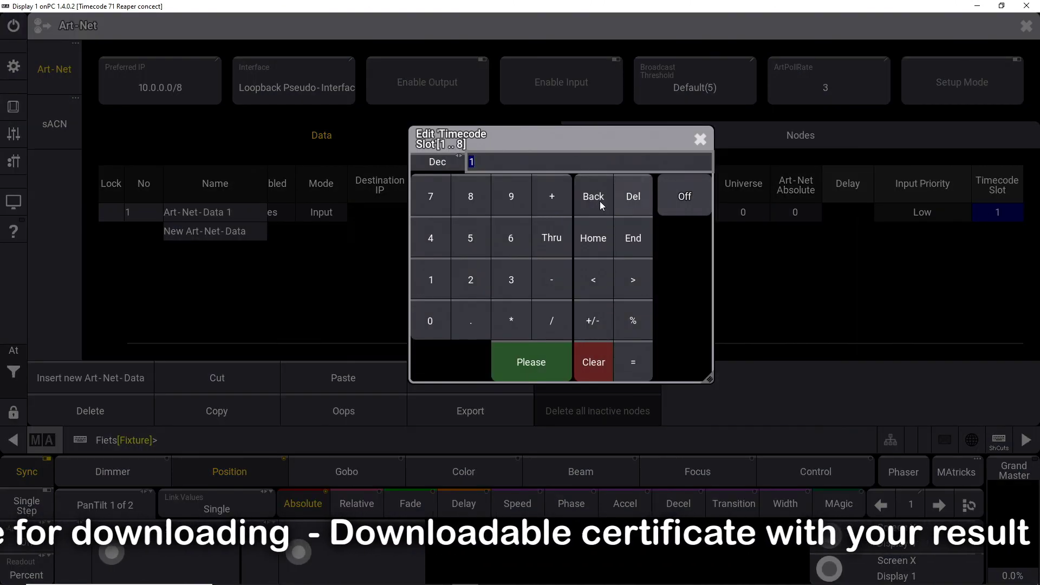
click(430, 279)
click(530, 362)
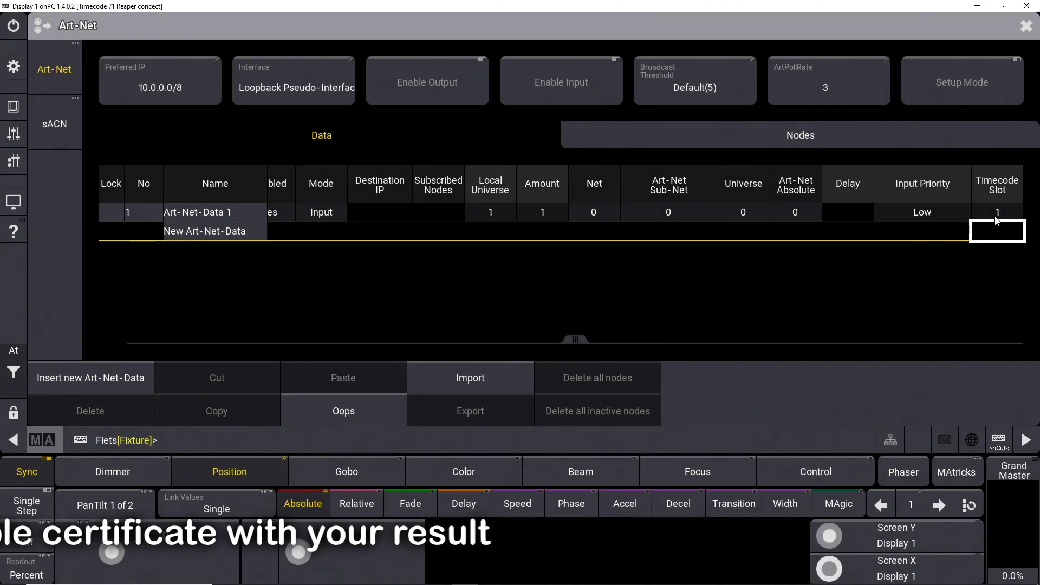
click(581, 88)
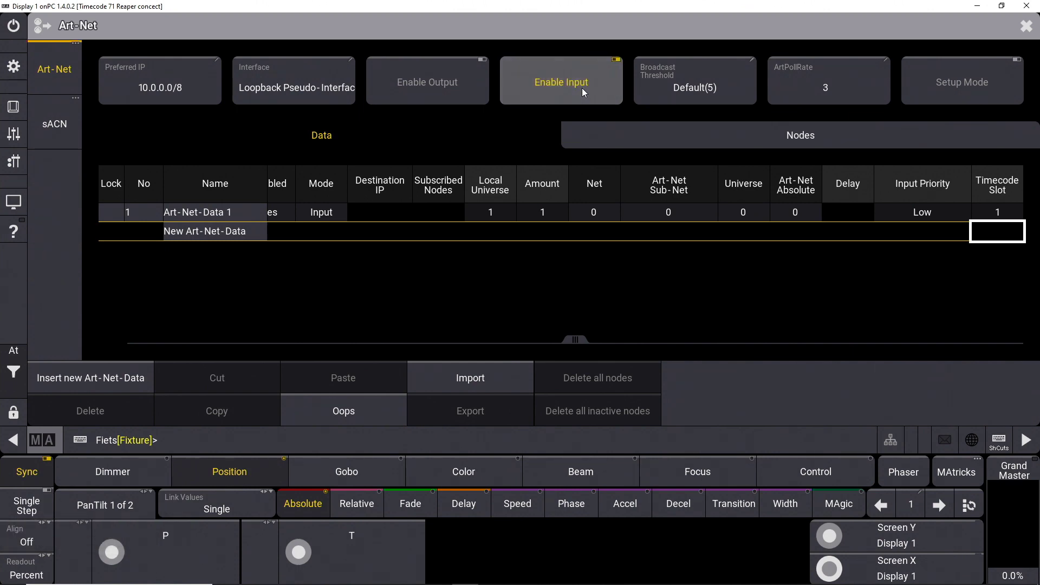
click(1026, 25)
- Restore grandMA3 to a smaller window and restart TimecodeSender's timecode from zero
double_click(876, 10)
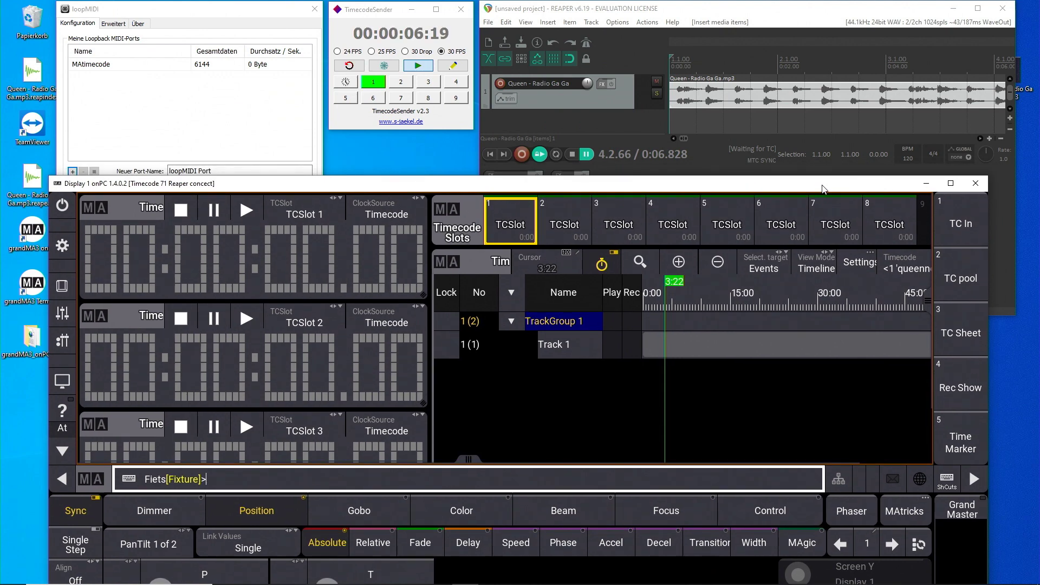
click(373, 84)
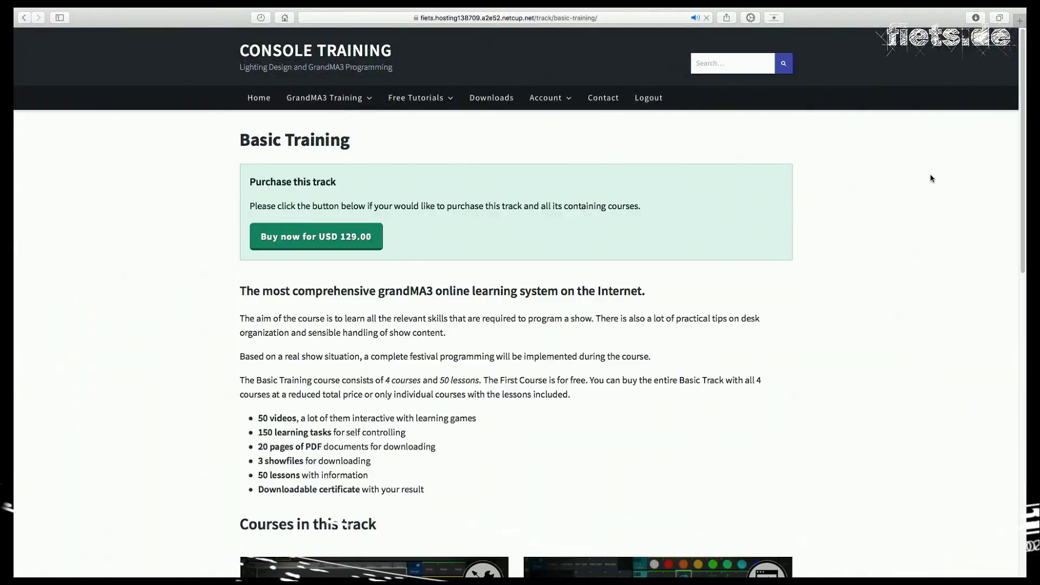
- Open the 03 Show Programming 01 course tile and view its USD 49.00 price and syllabus
scroll(931, 177, down, 10)
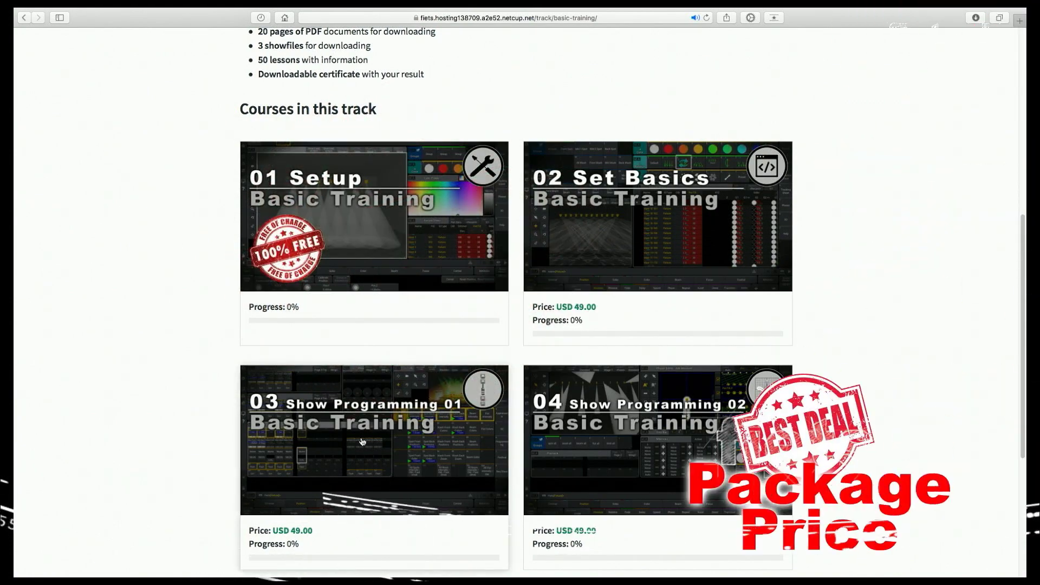
click(352, 447)
scroll(1017, 321, down, 5)
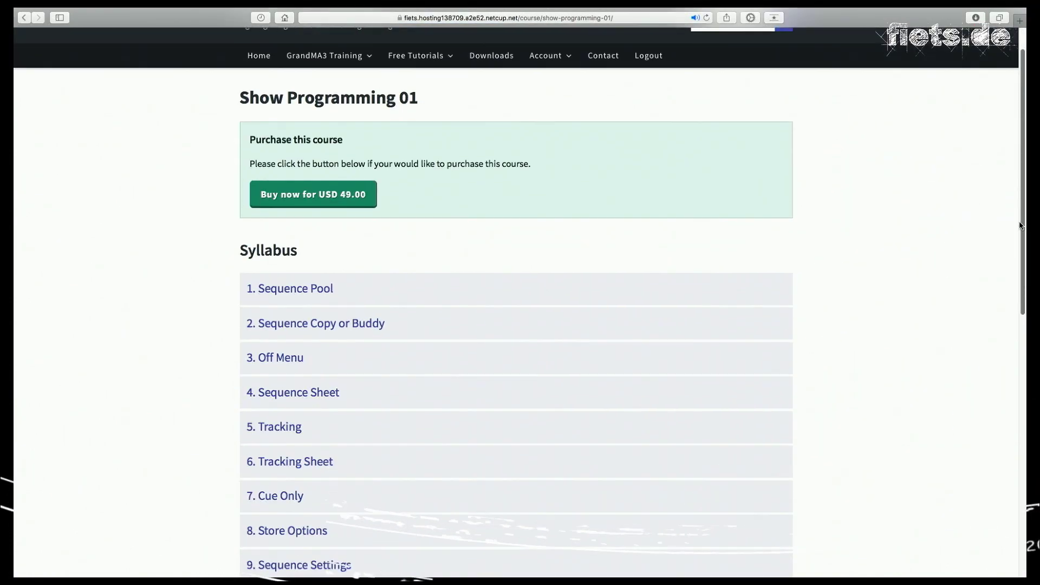